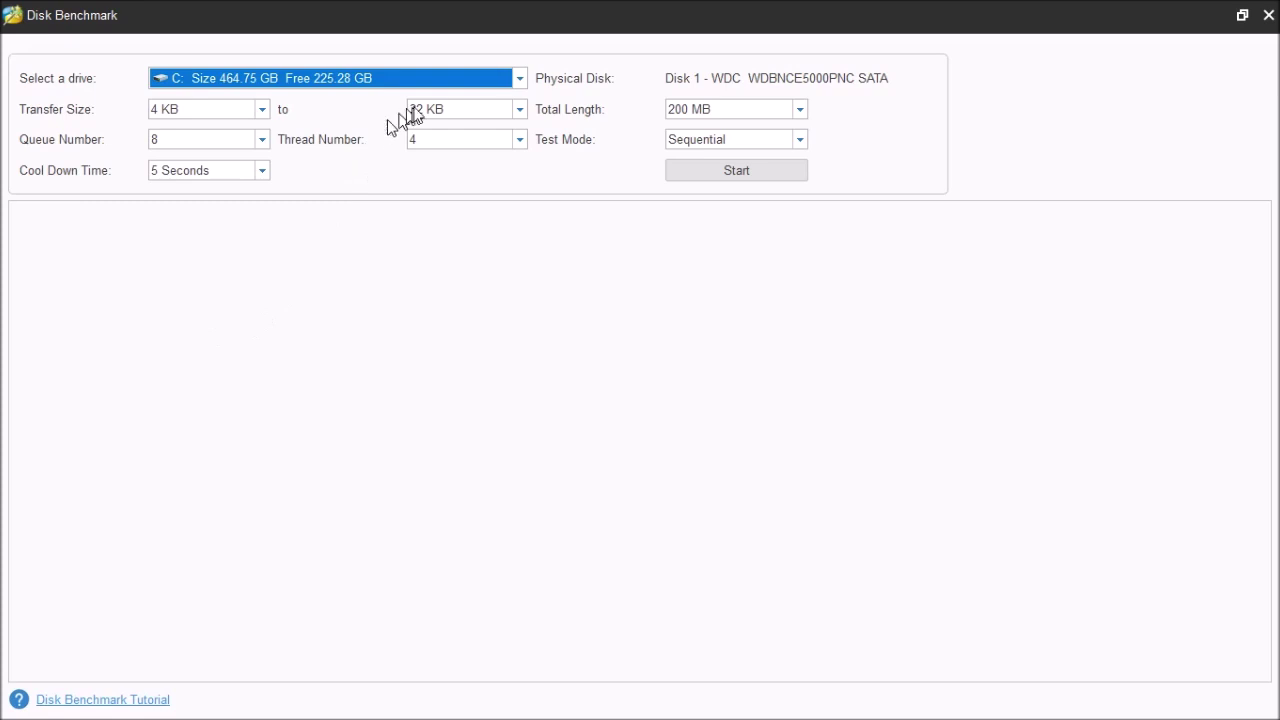
Open Disk Benchmark on drive C: with its default 4–32 KB, 200 MB Sequential settings.
left_click(448, 85)
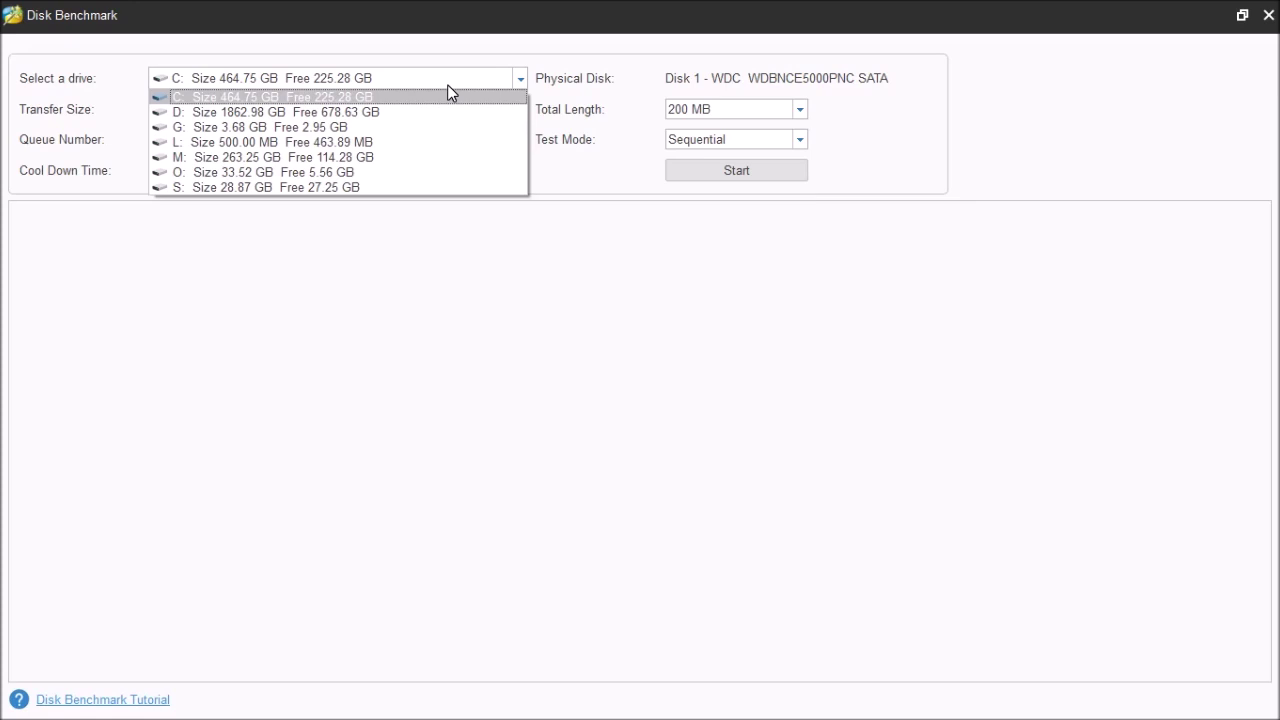
Choose drive C: (464.75 GB, 225.28 GB free) and view the starting transfer size options.
left_click(448, 90)
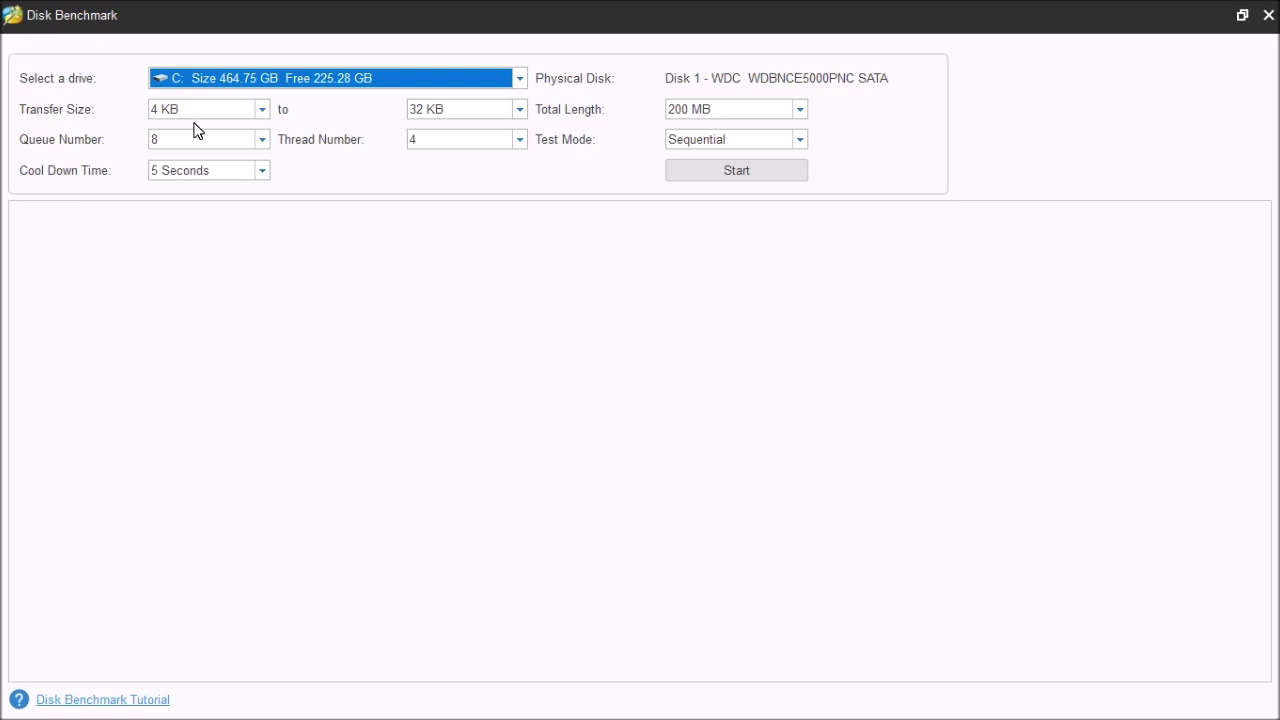
left_click(261, 111)
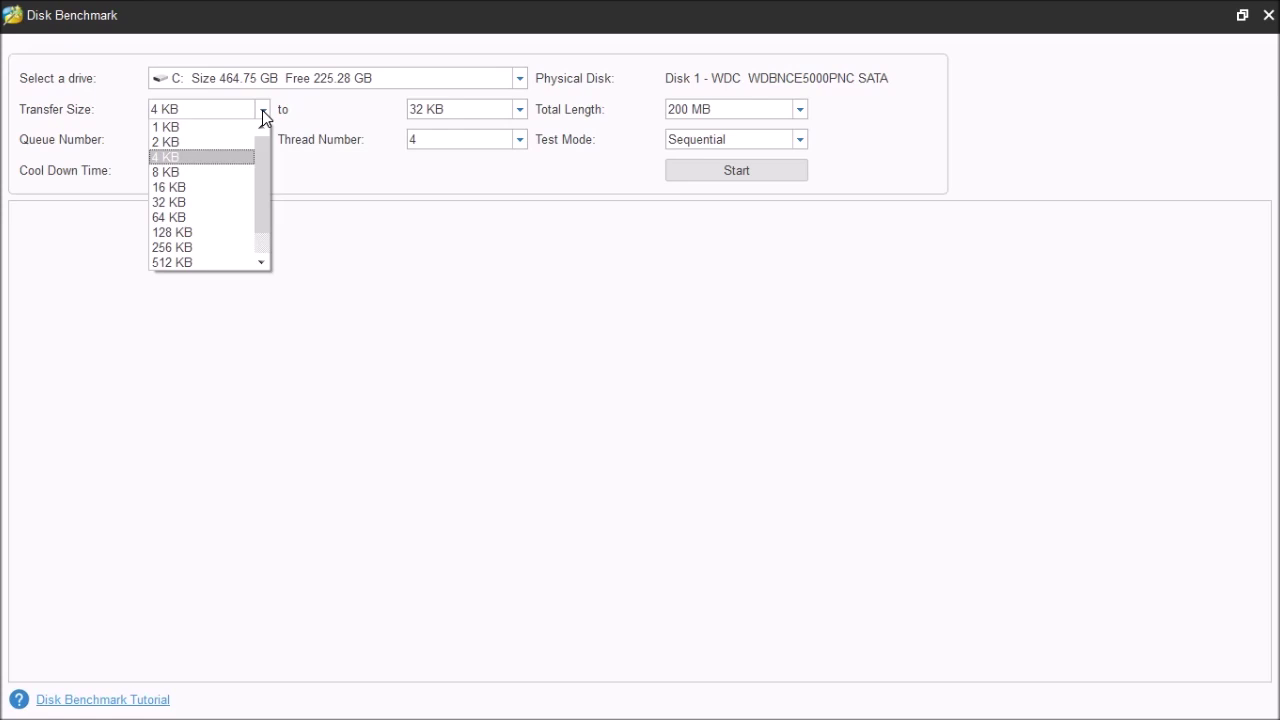
left_click(262, 110)
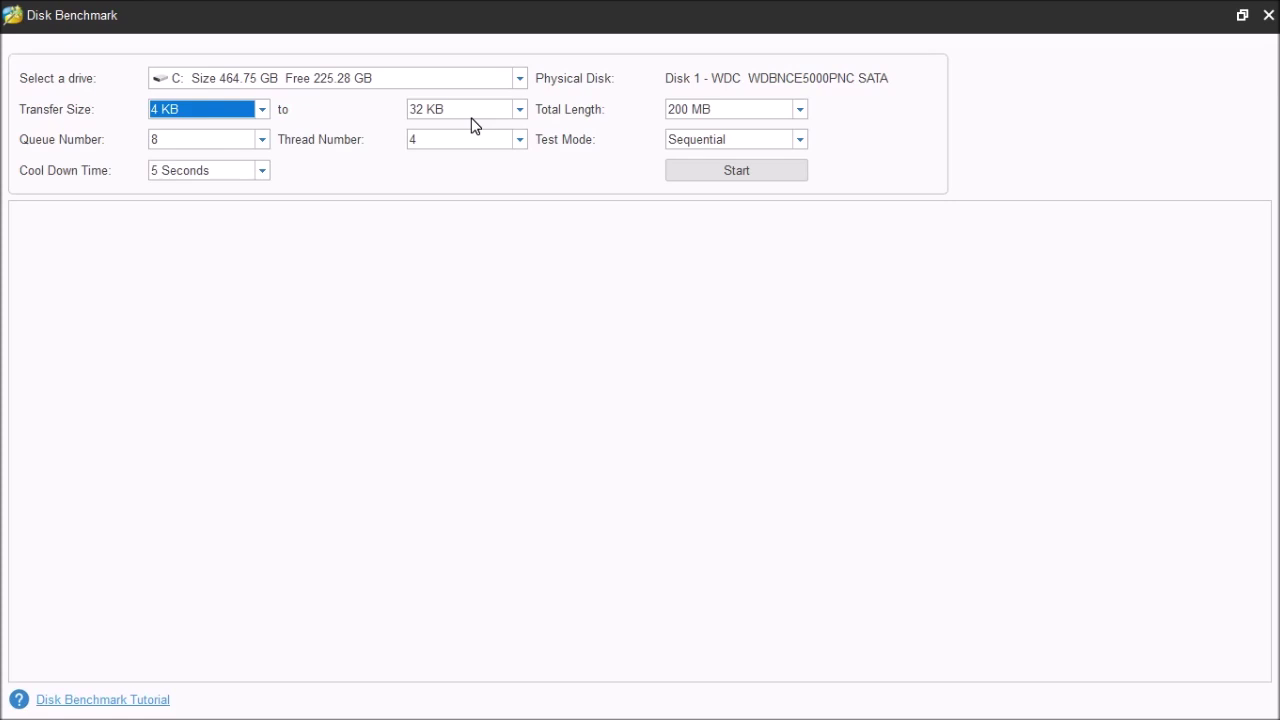
left_click(507, 116)
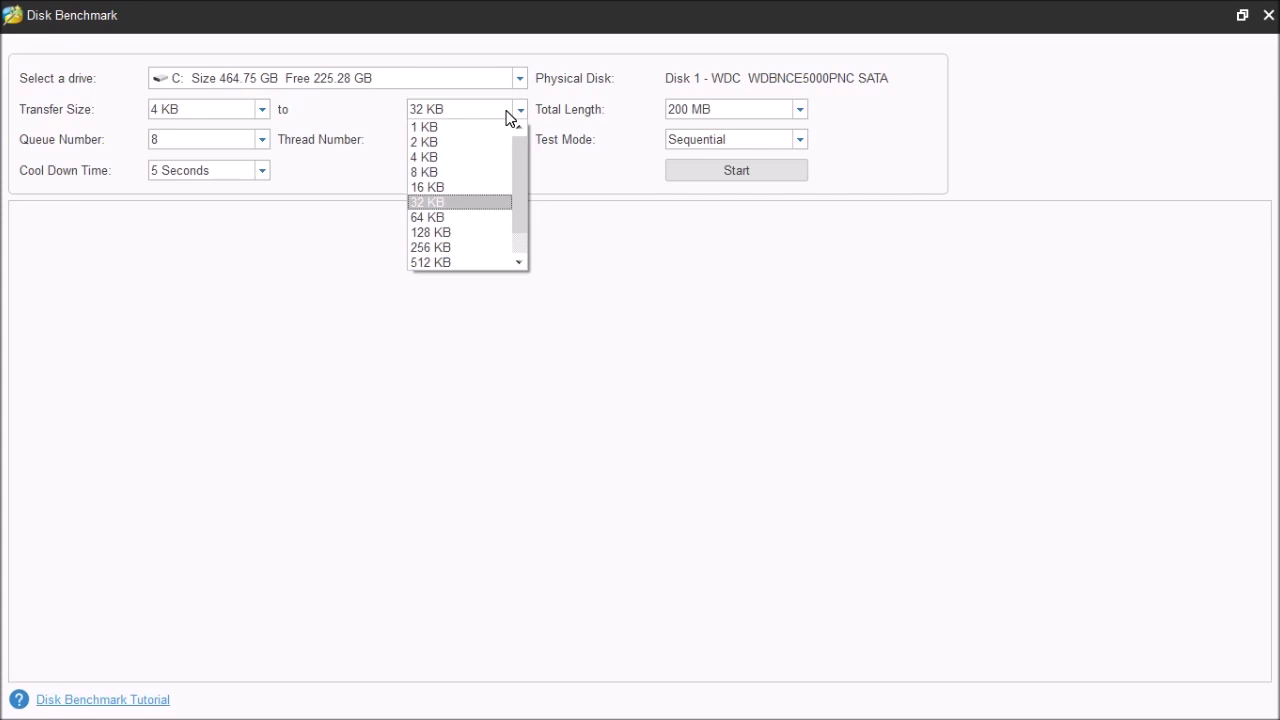
left_click(507, 116)
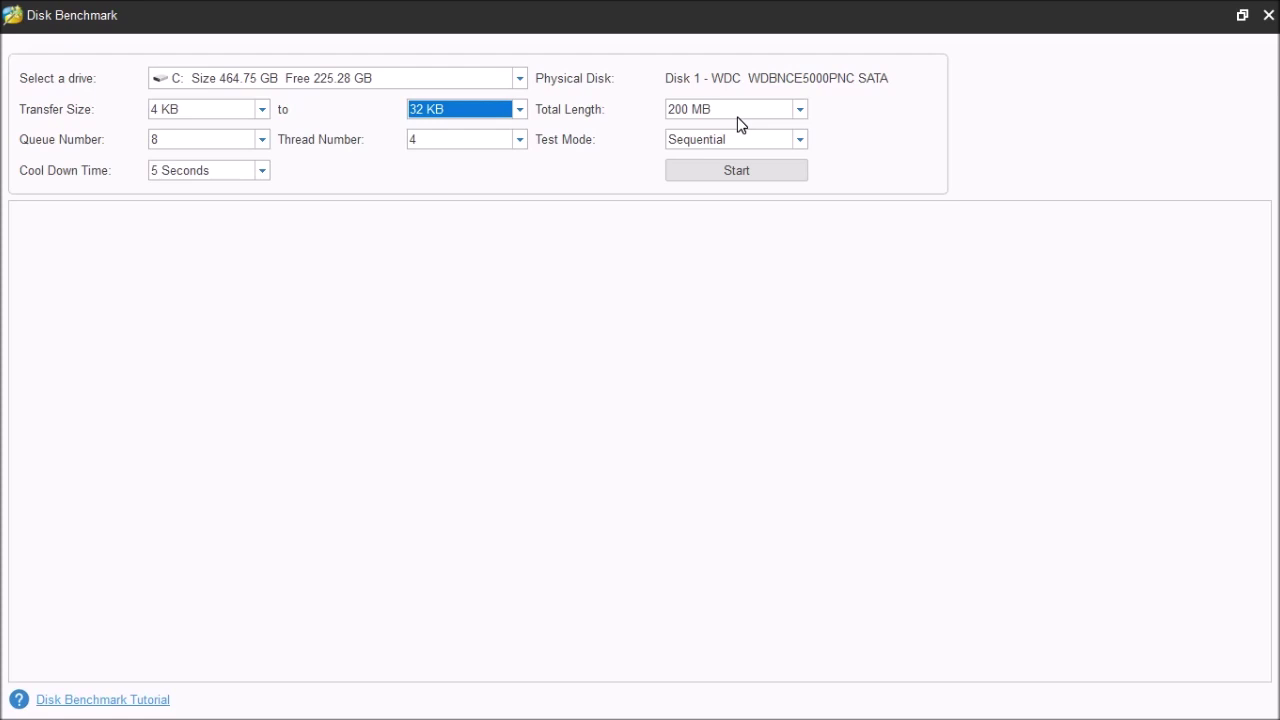
left_click(800, 111)
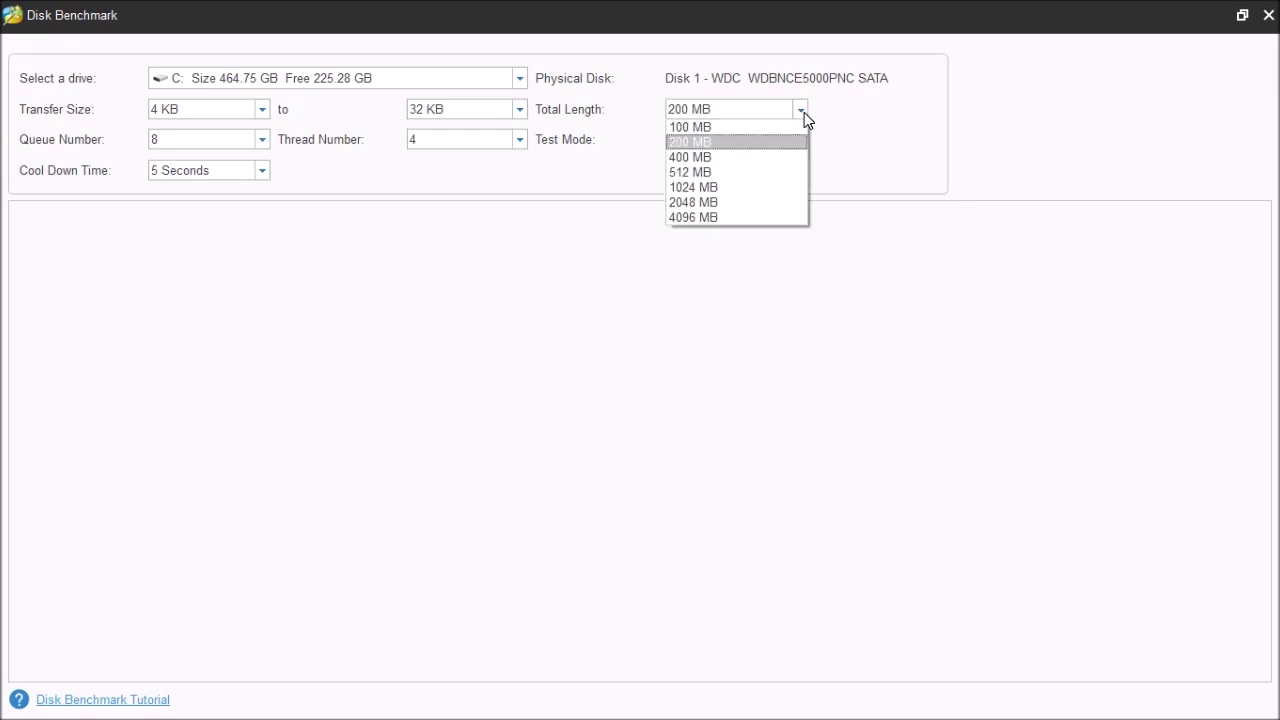
left_click(802, 111)
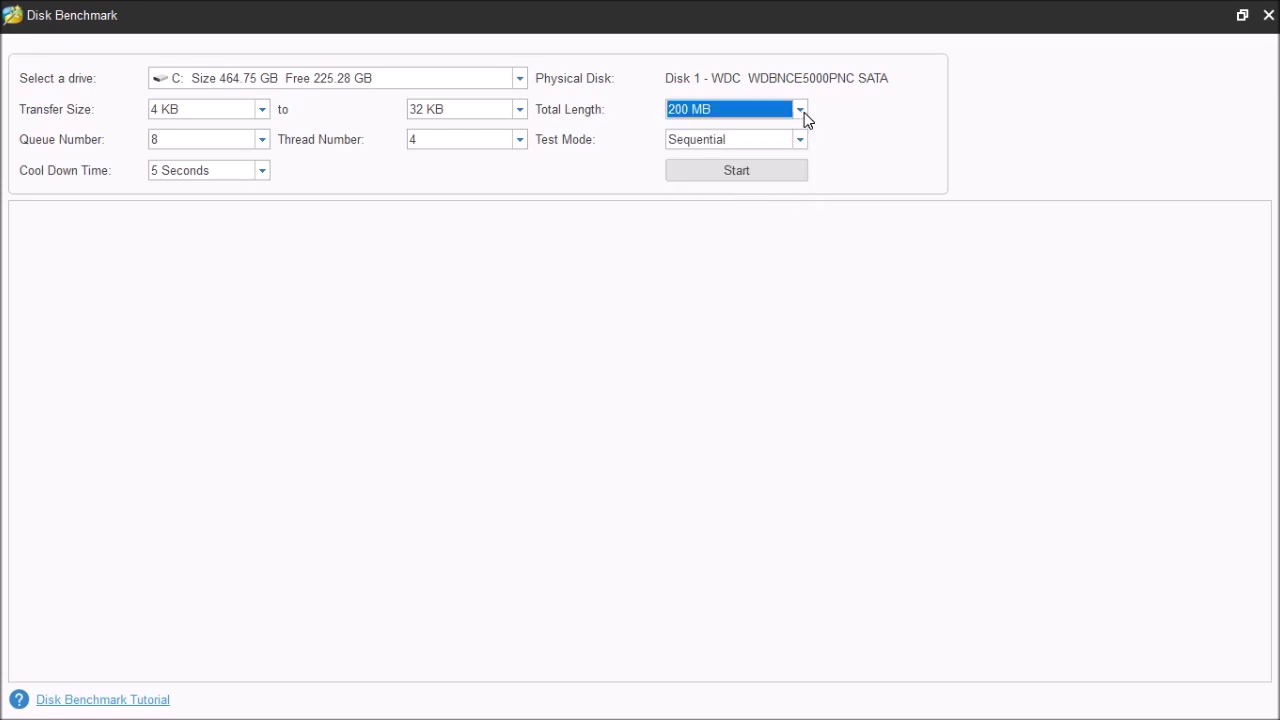
left_click(263, 146)
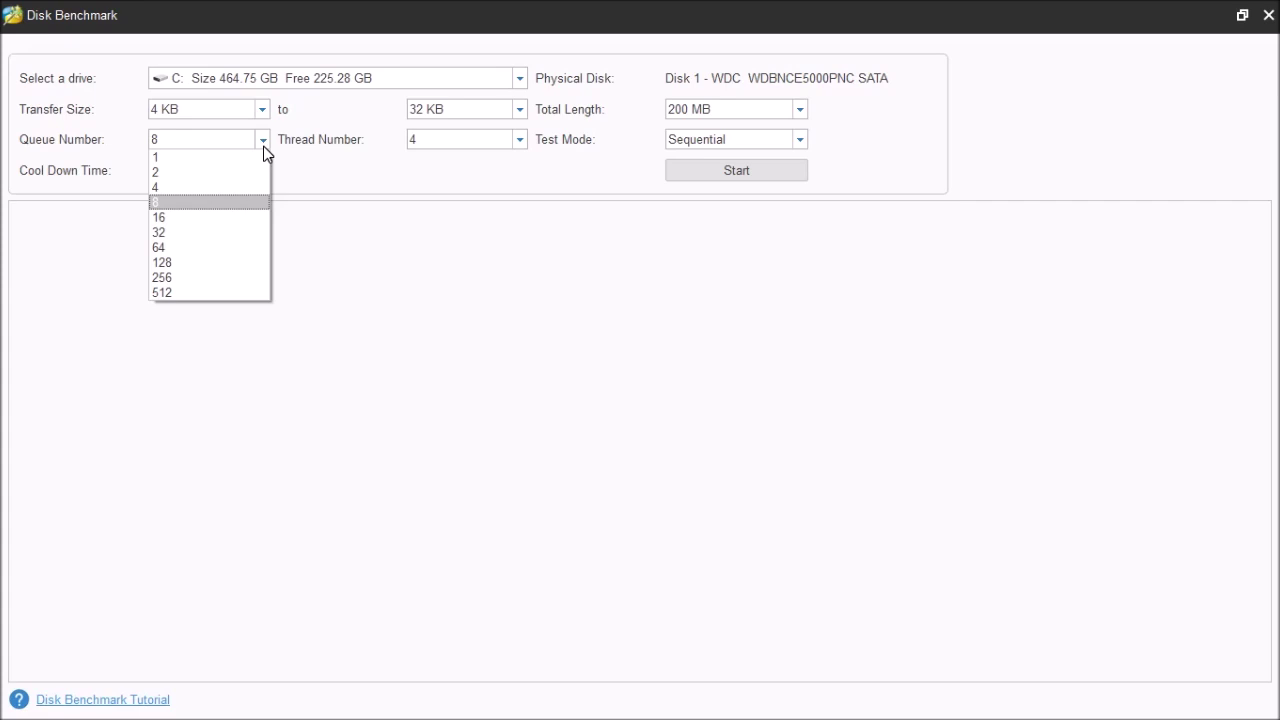
left_click(263, 146)
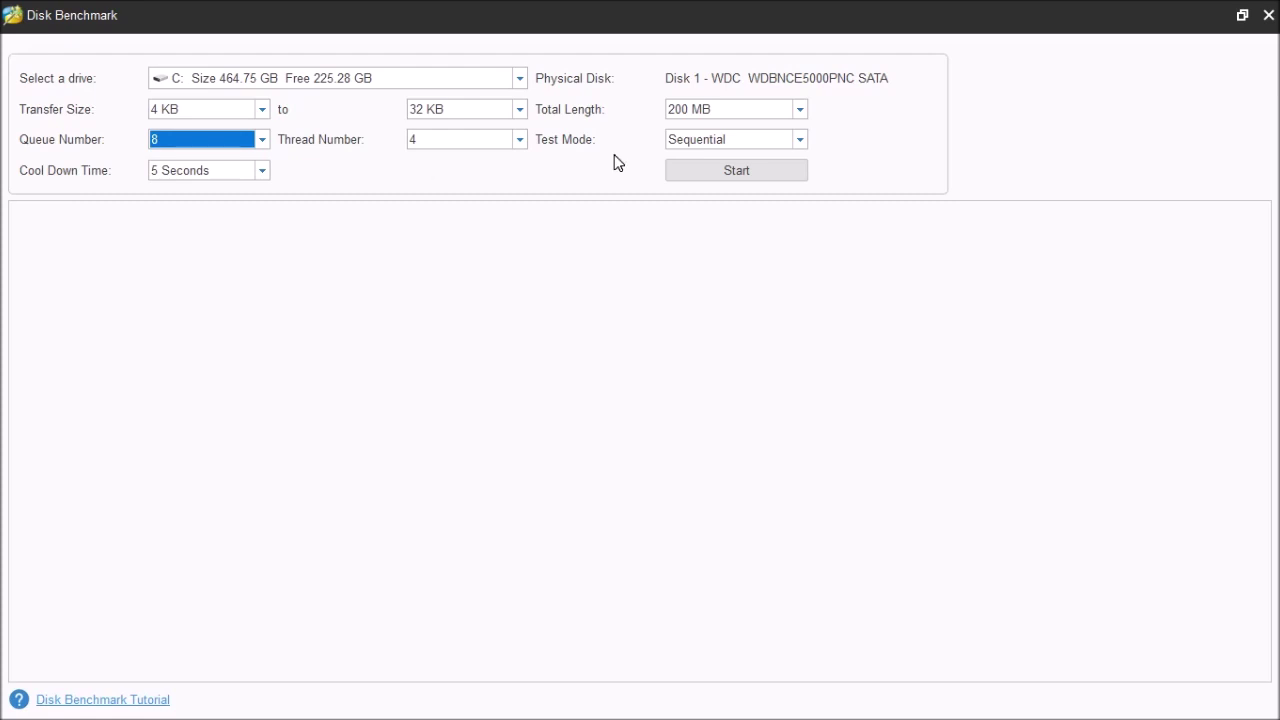
left_click(799, 140)
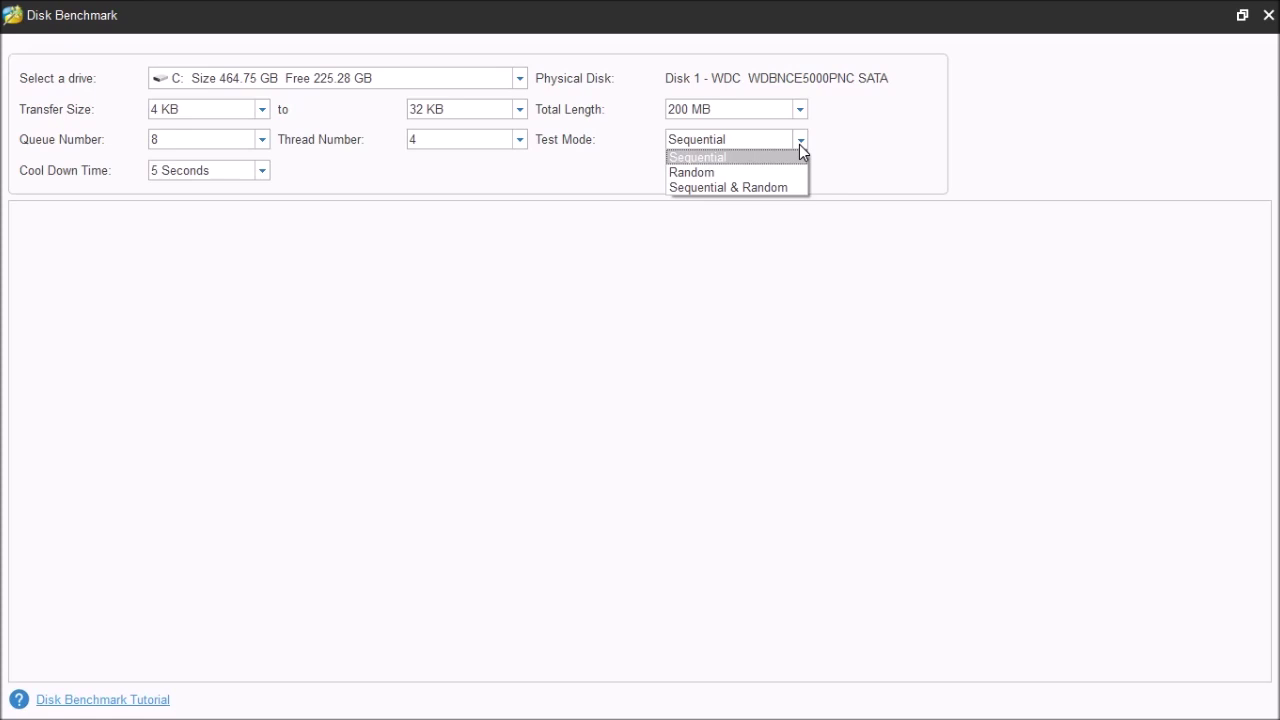
left_click(799, 144)
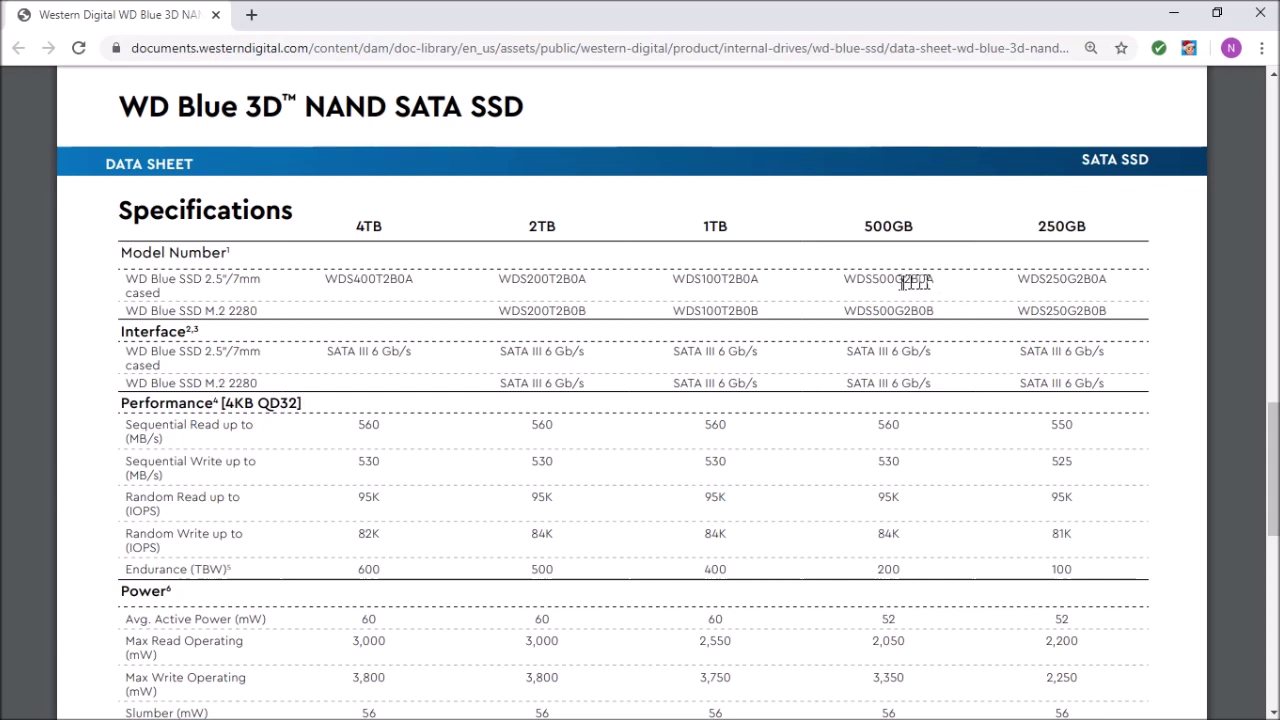
Highlight the 500GB model number WDS500G2B0A in the WD Blue data sheet's Specifications table.
left_click_drag(843, 279, 944, 280)
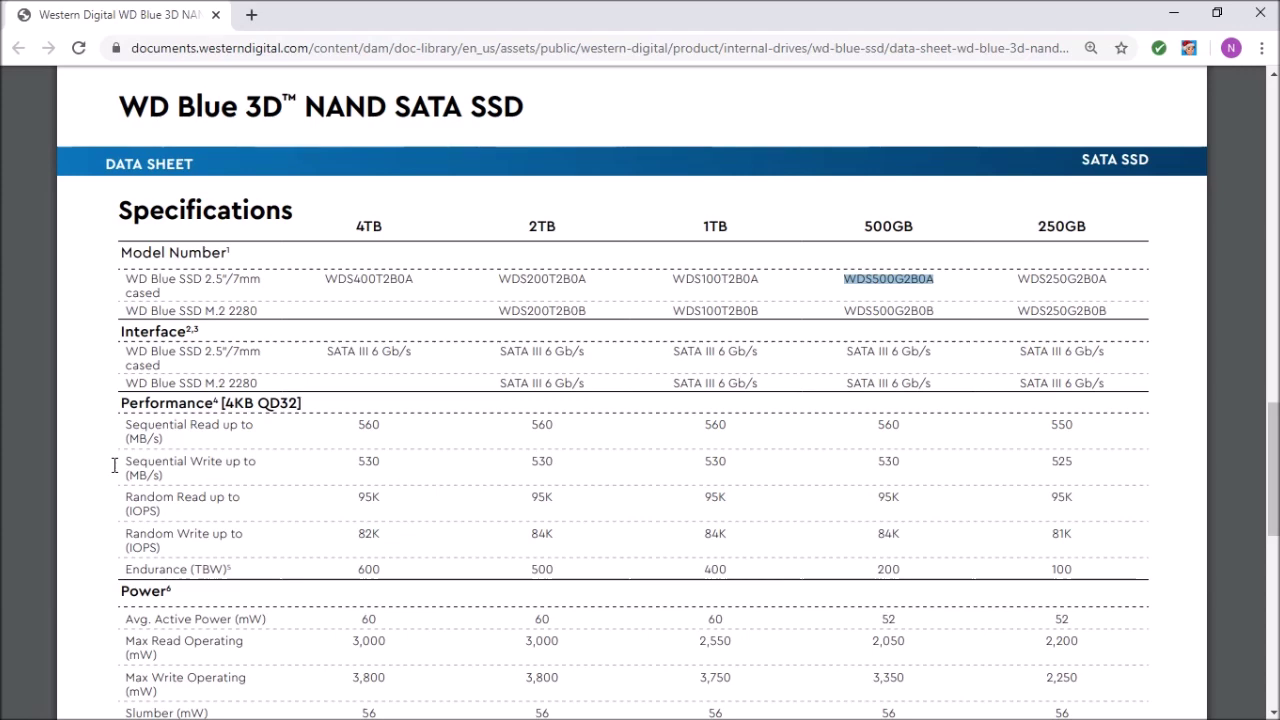
scroll(115, 465, "down", 4)
Highlight the footnotes on the 1000MB LBA test range and the test laptop, then return to Disk Benchmark.
scroll(115, 465, "down", 3)
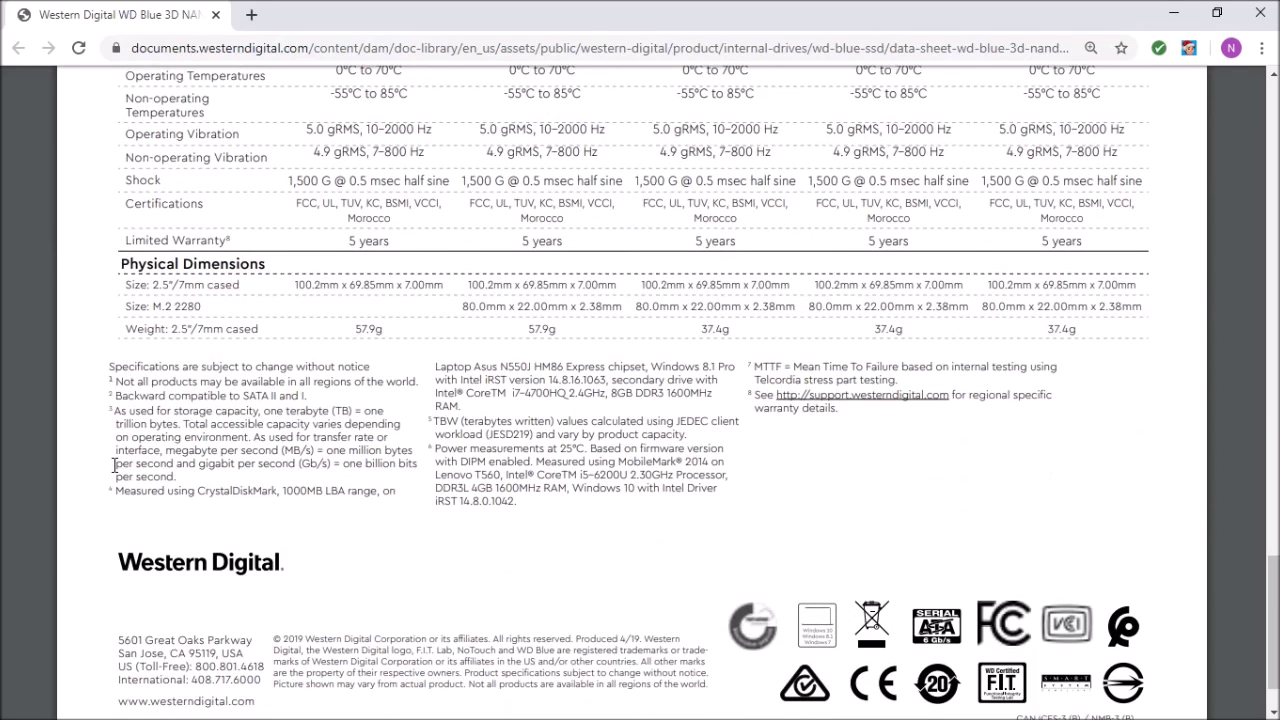
left_click_drag(273, 490, 322, 490)
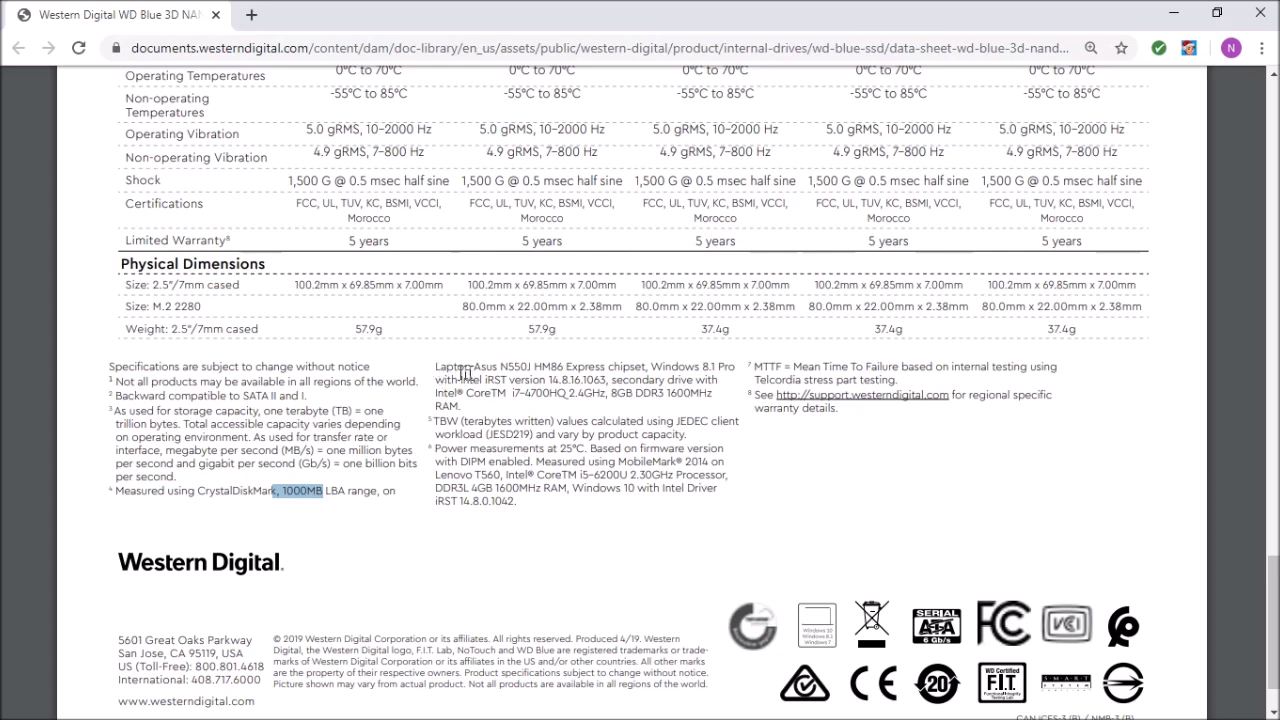
left_click_drag(435, 367, 477, 405)
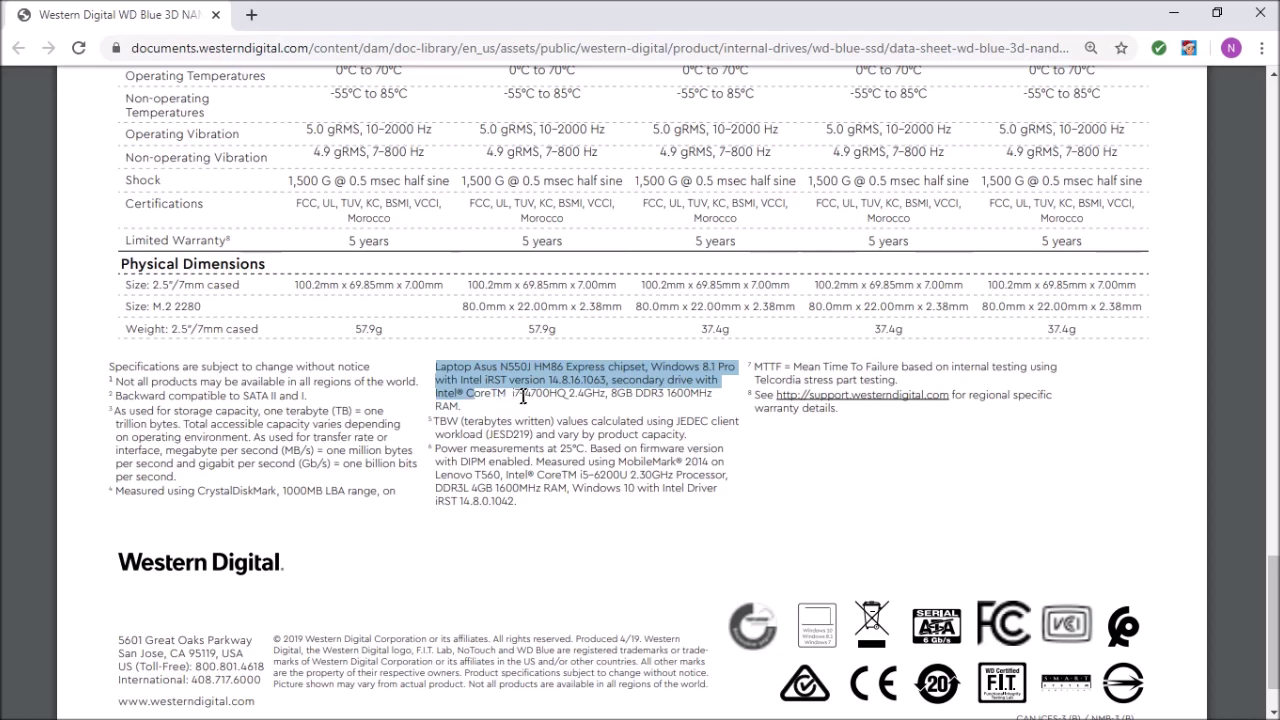
key("alt+Tab")
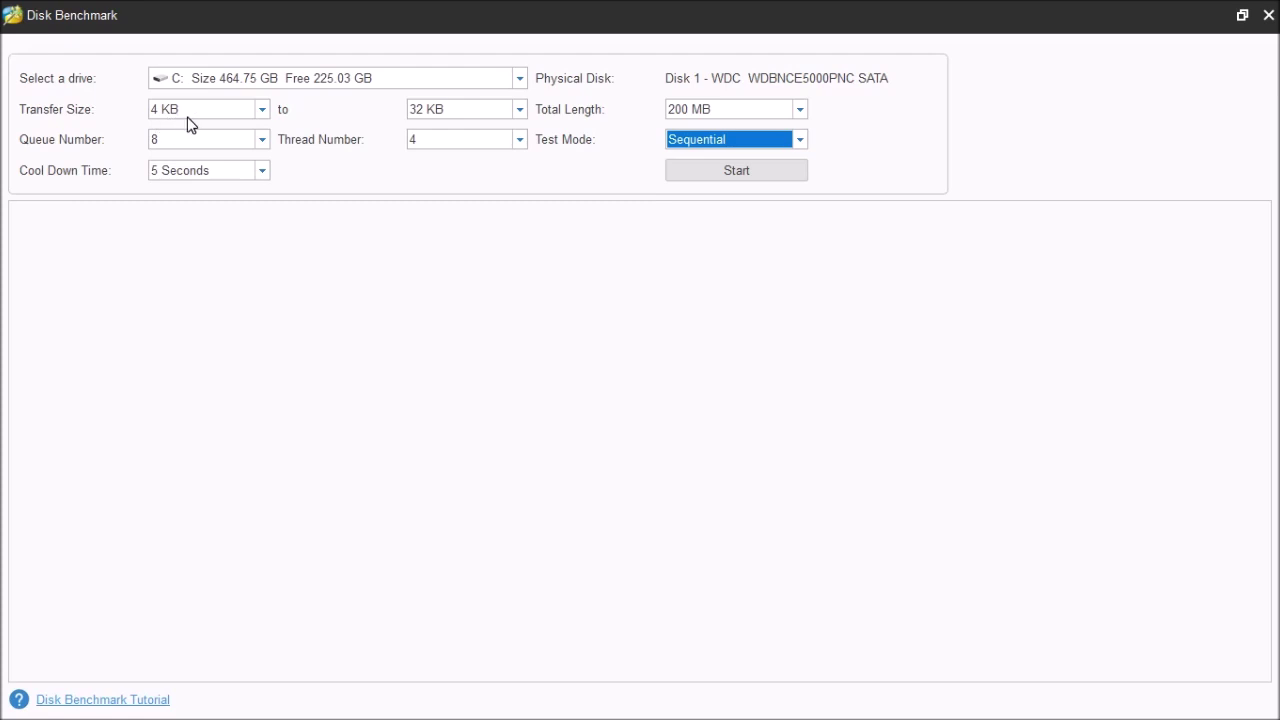
Benchmark drive C: with ending transfer size 4 KB, total length 1024 MB and queue number 32.
left_click(481, 117)
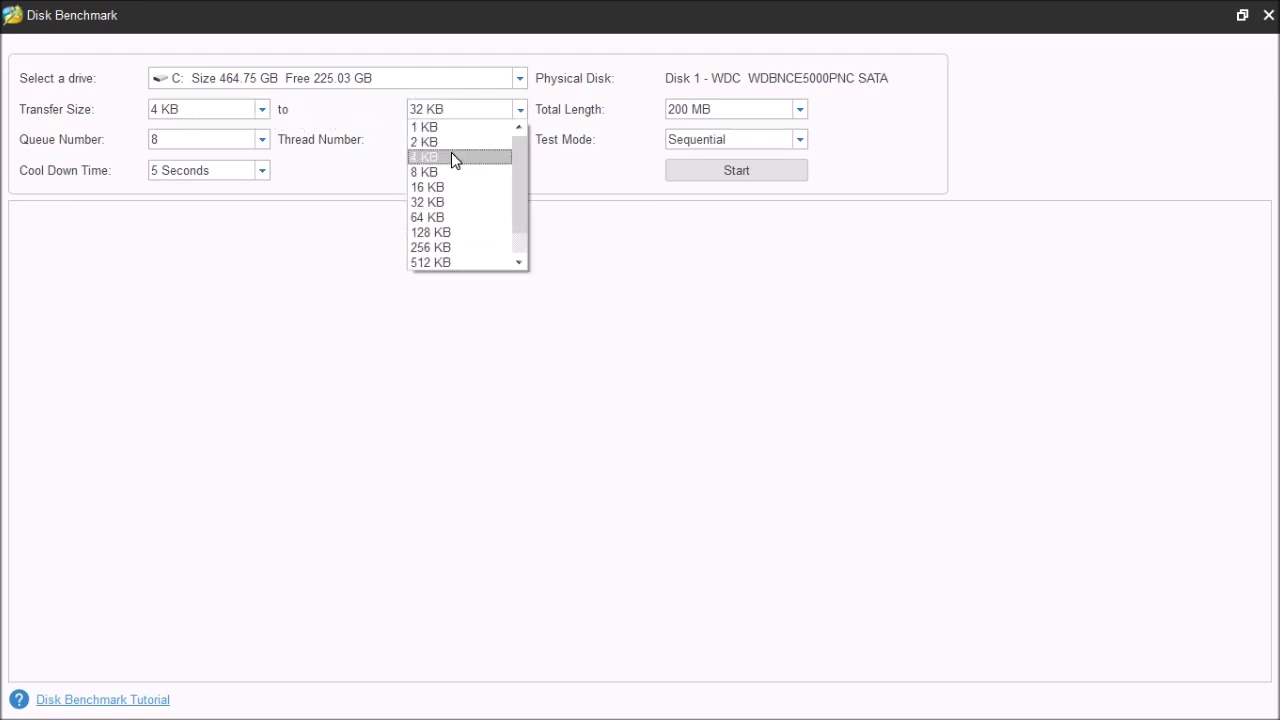
left_click(451, 154)
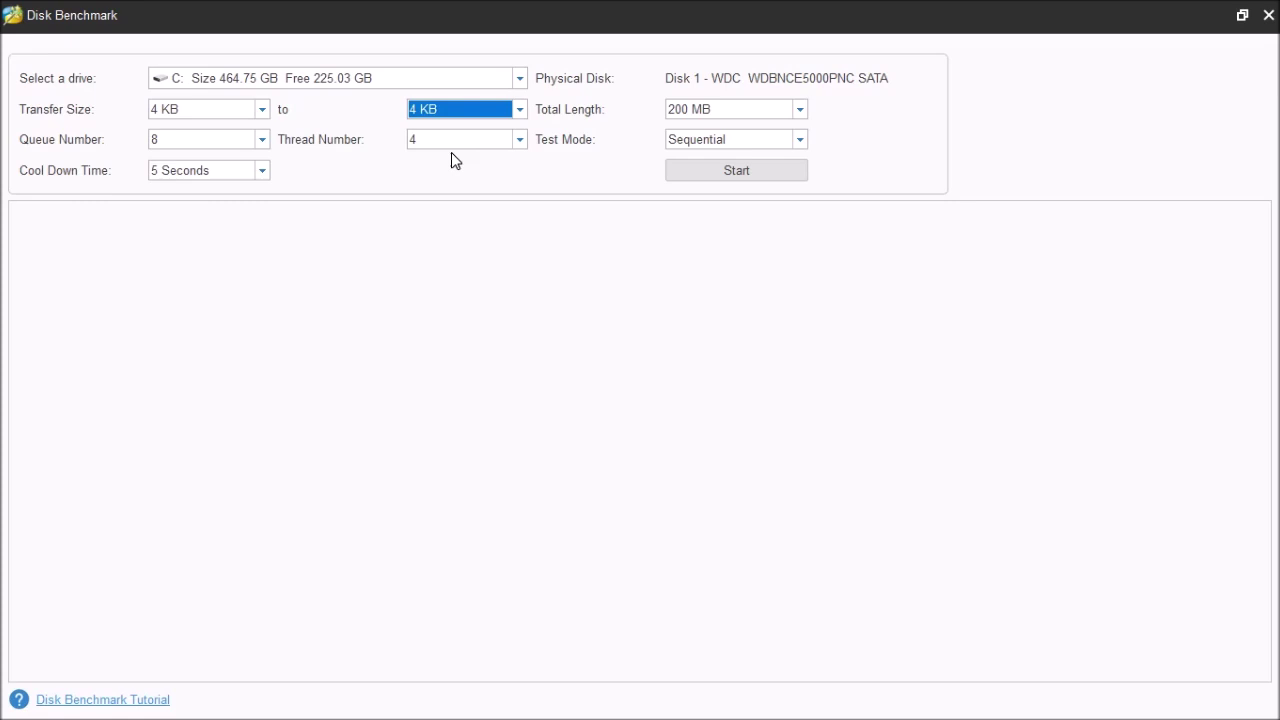
left_click(800, 110)
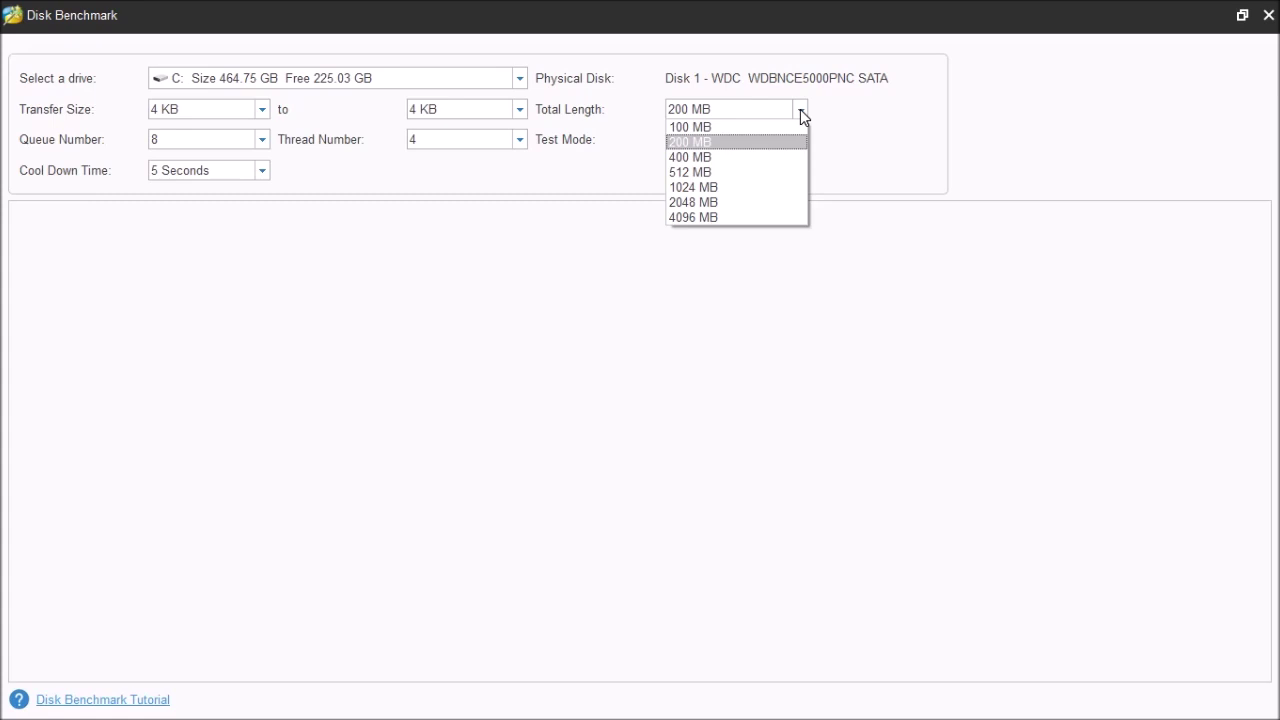
left_click(753, 187)
left_click(201, 141)
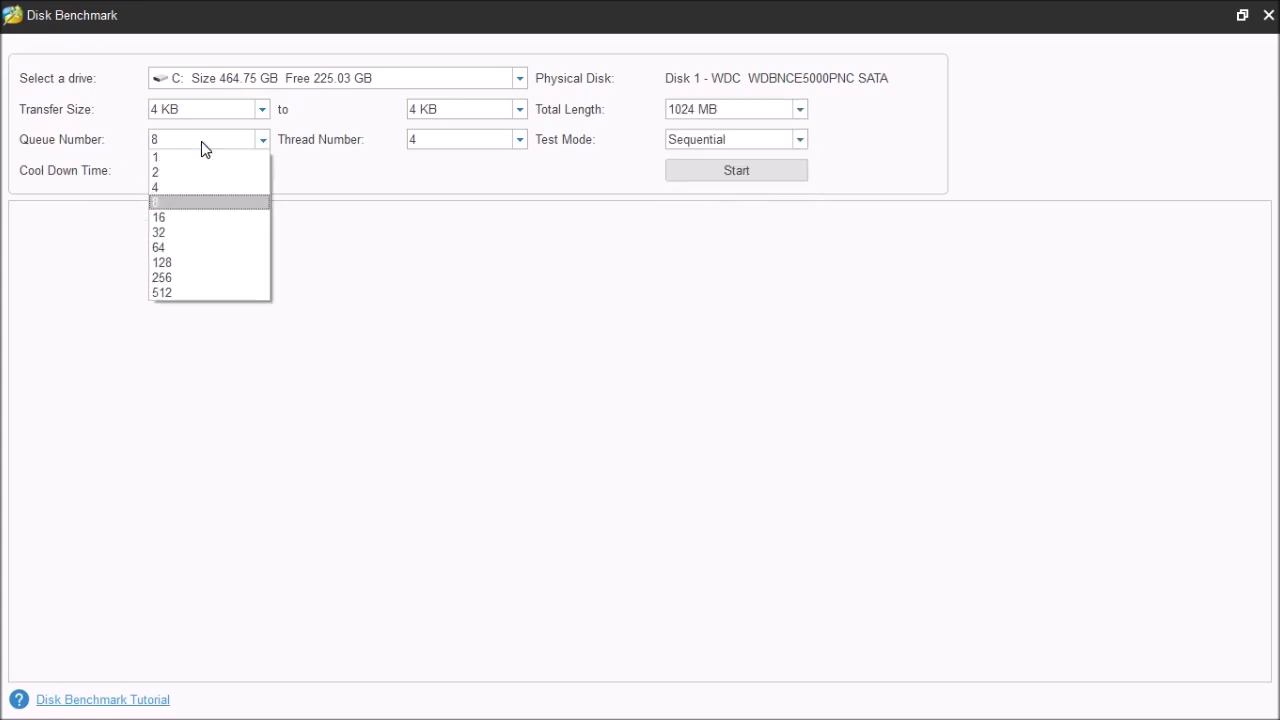
left_click(181, 232)
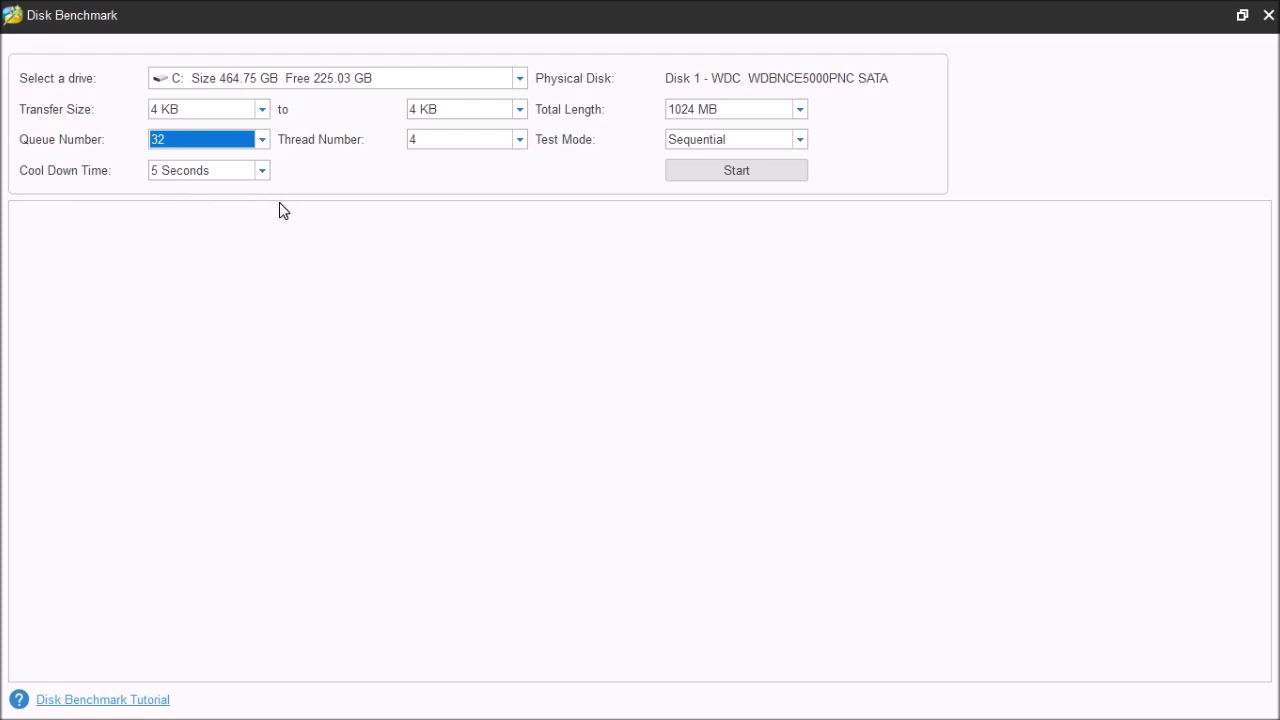
left_click(747, 168)
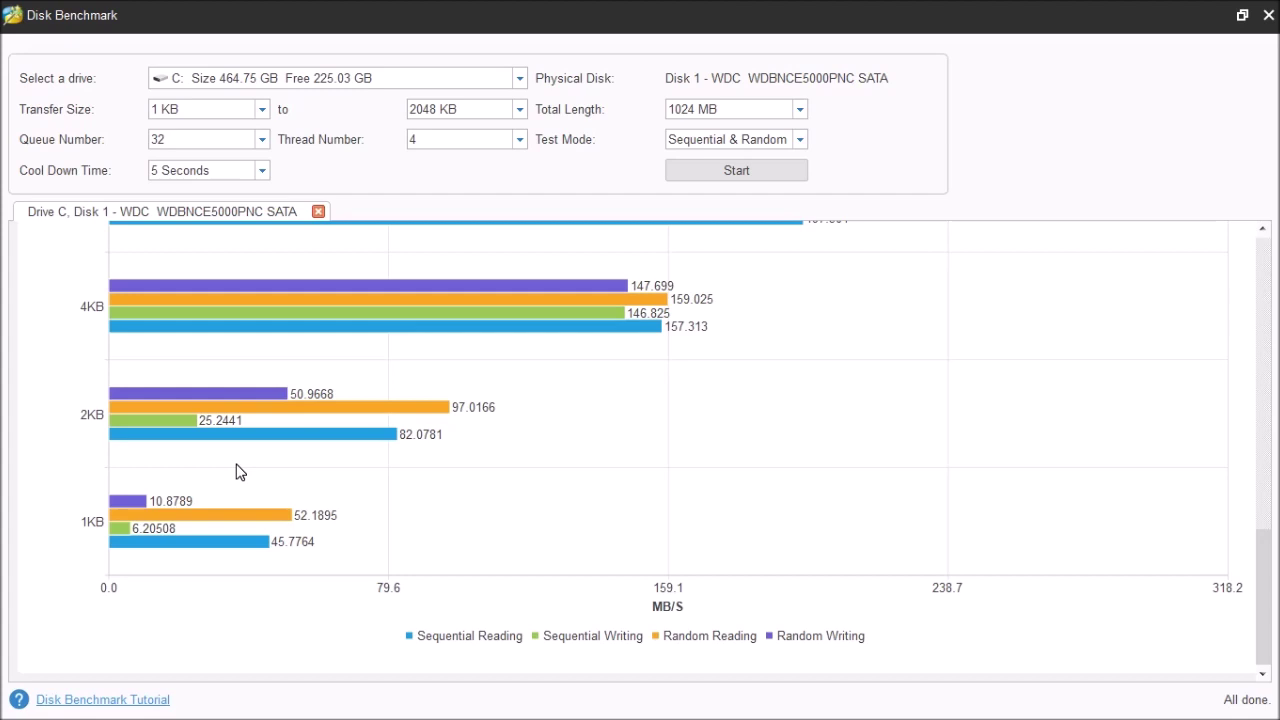
Scroll the drive C: results chart up toward the larger transfer sizes.
scroll(237, 472, "up", 1)
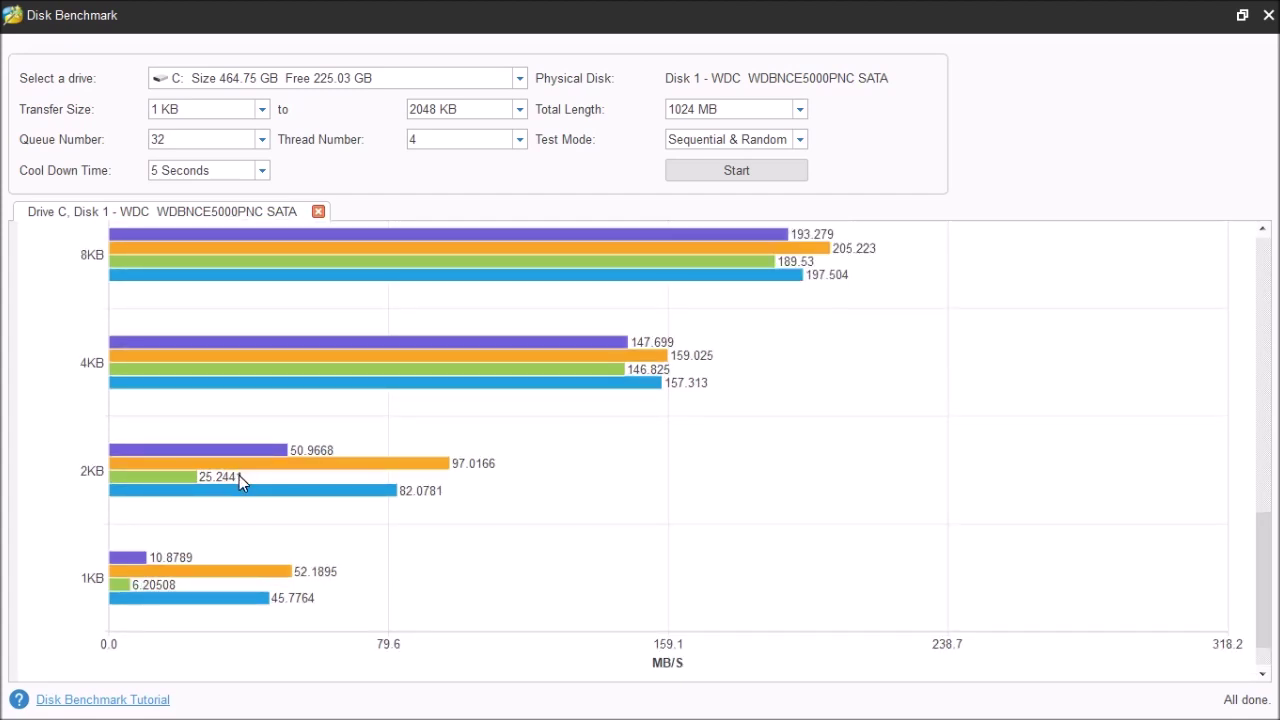
scroll(240, 484, "up", 1)
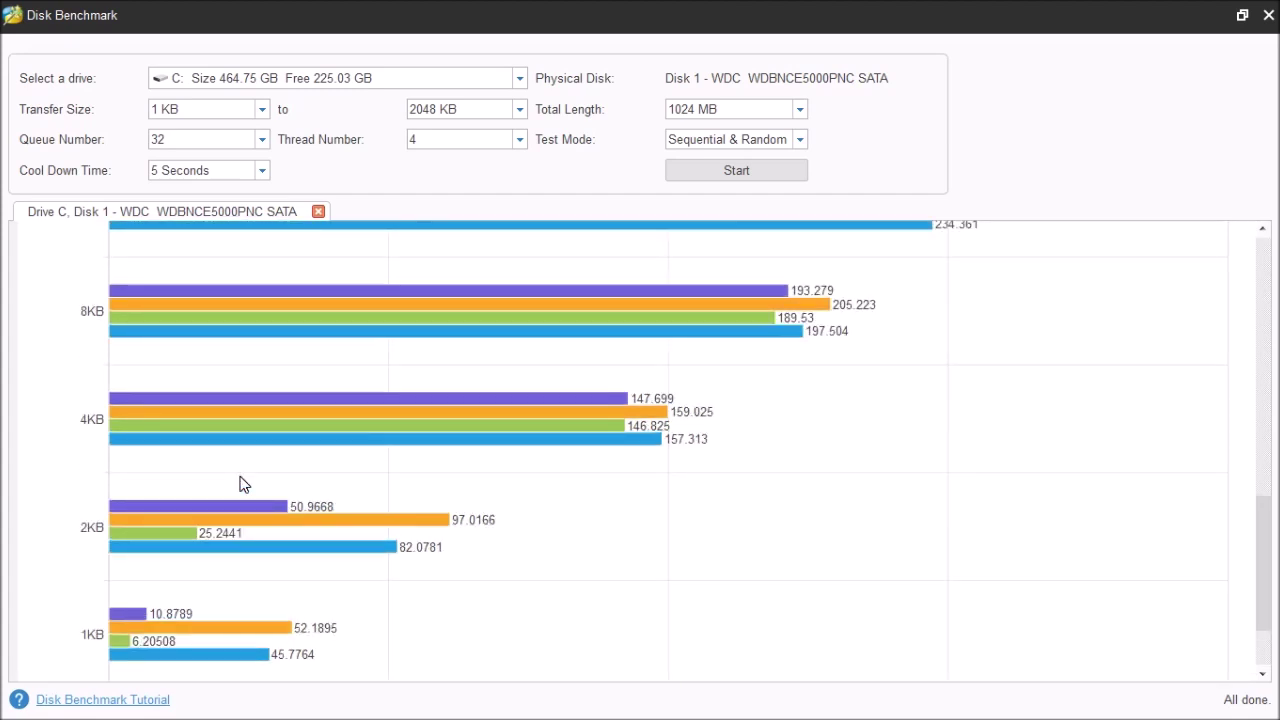
scroll(240, 484, "up", 1)
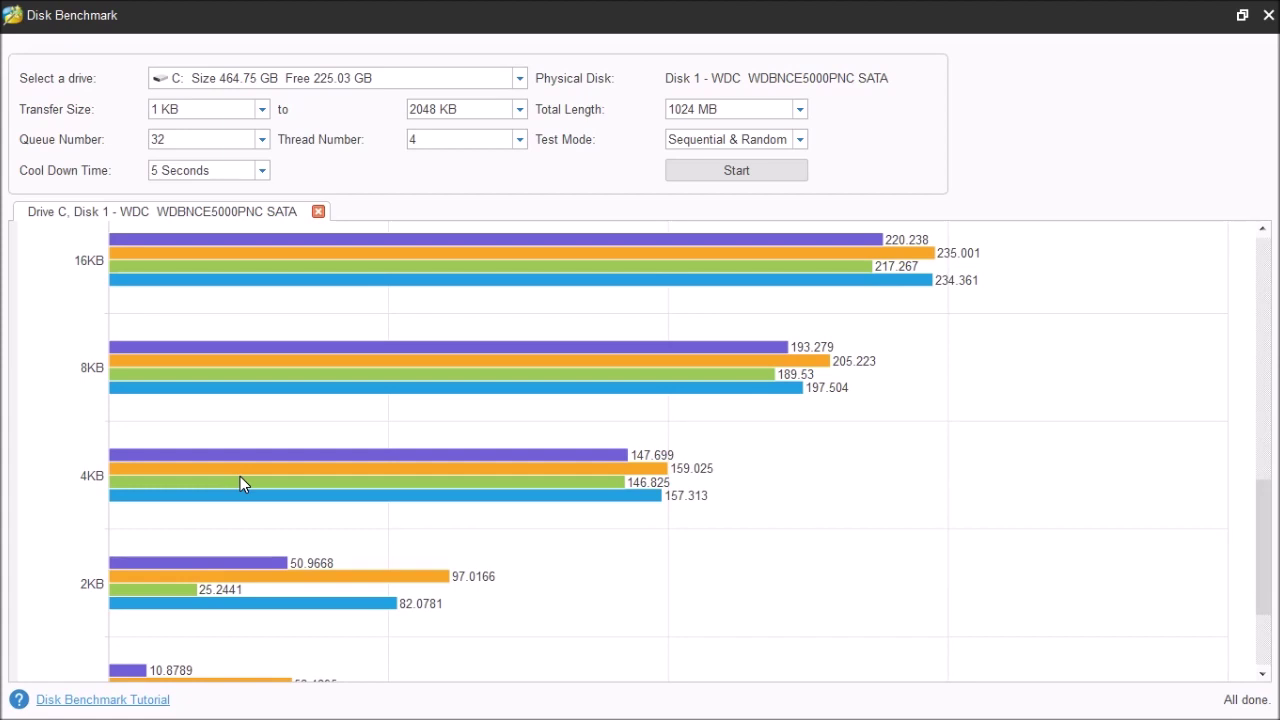
scroll(240, 484, "up", 1)
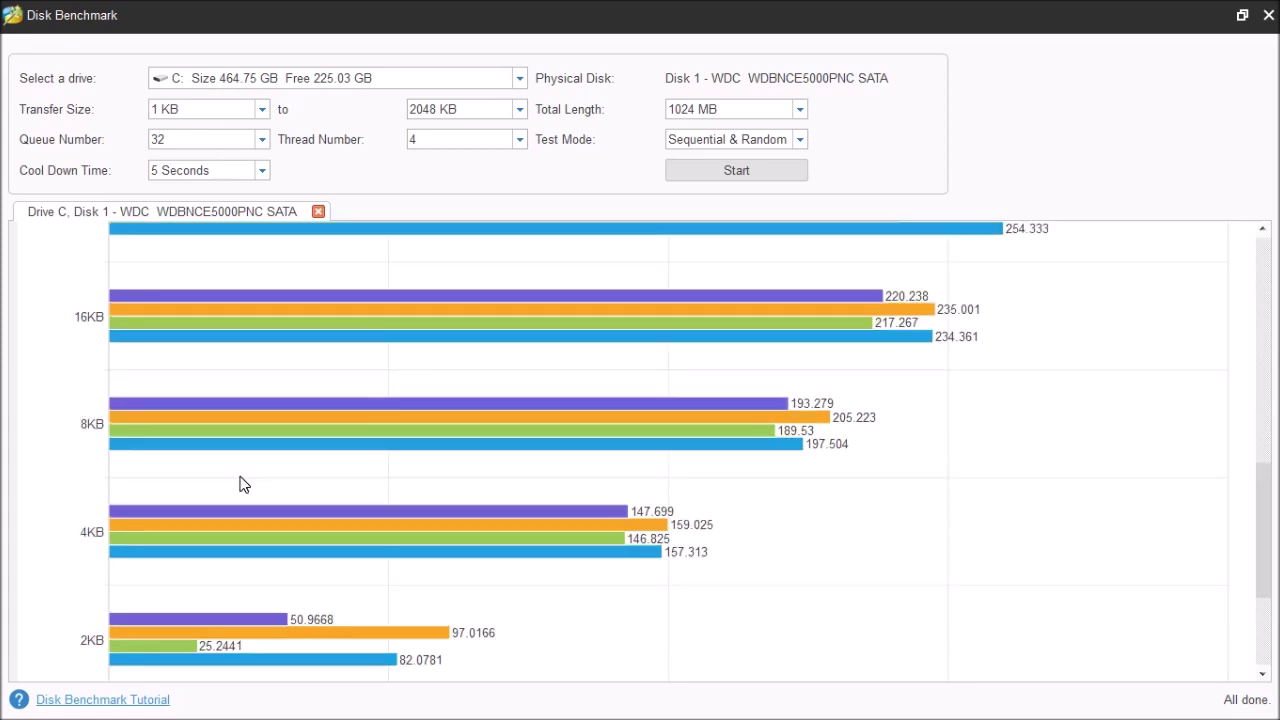
scroll(240, 484, "up", 1)
scroll(240, 484, "up", 1)
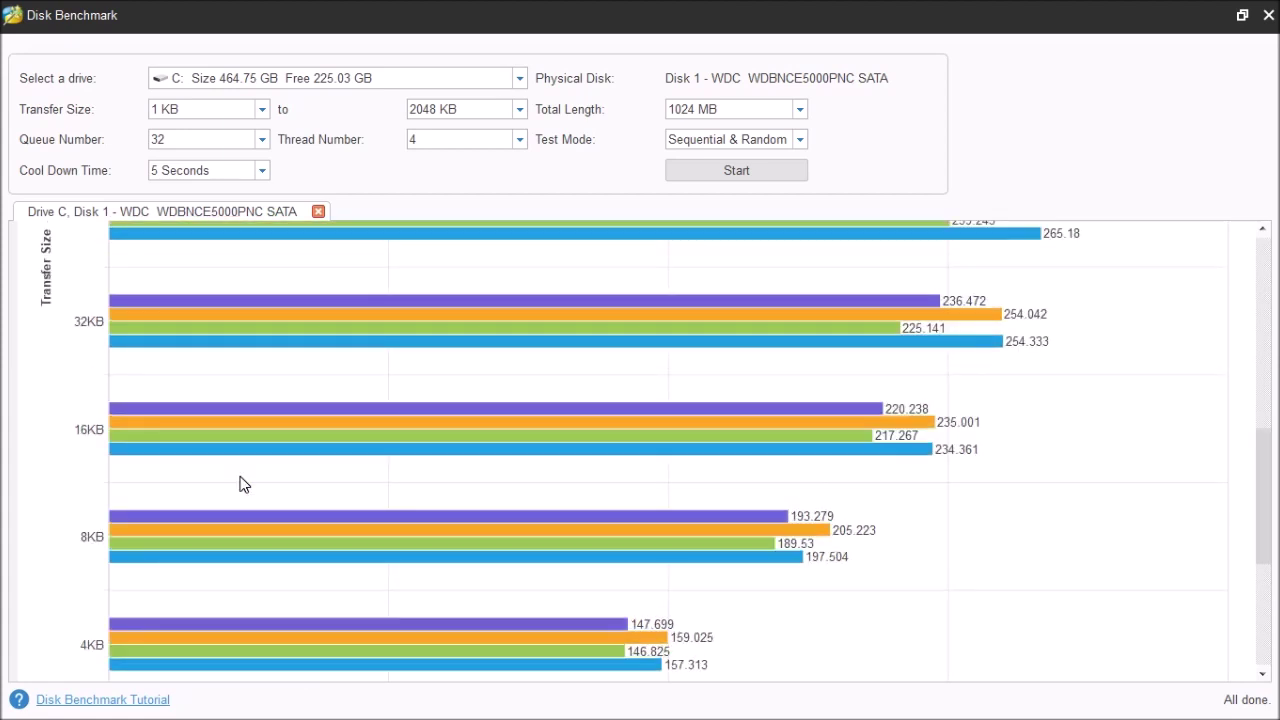
scroll(240, 484, "up", 1)
scroll(240, 484, "up", 1)
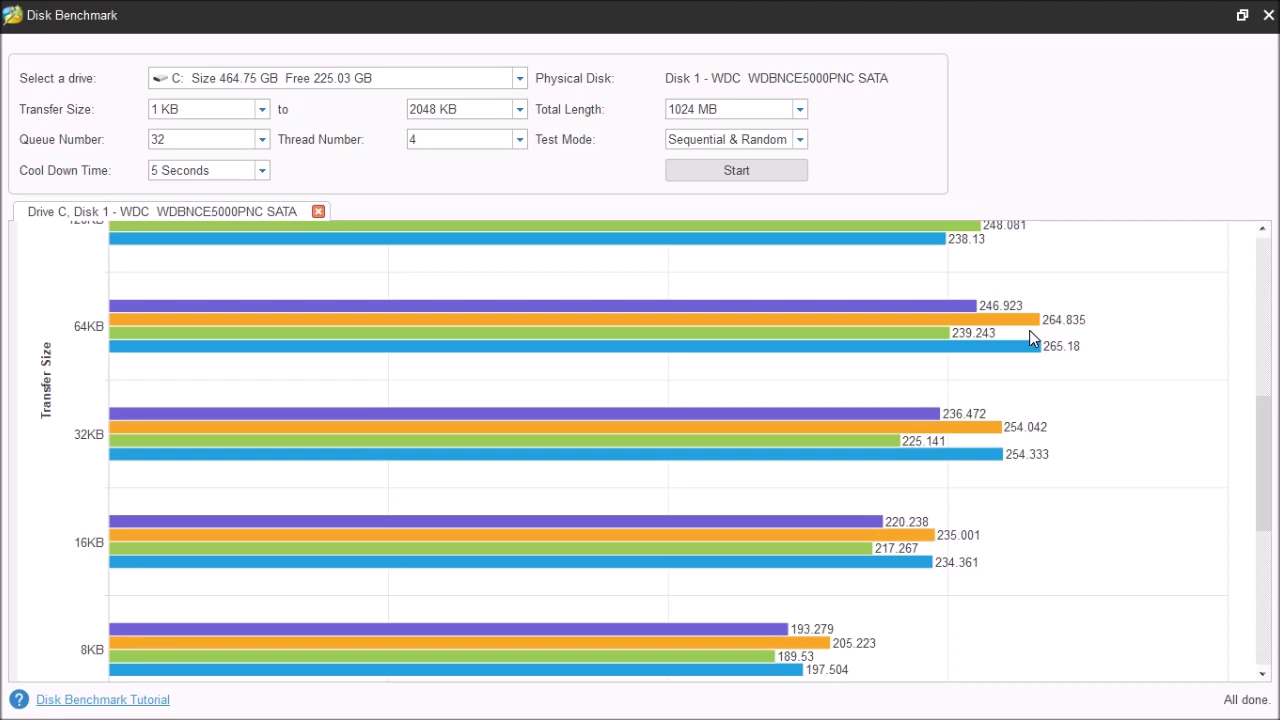
scroll(541, 426, "up", 1)
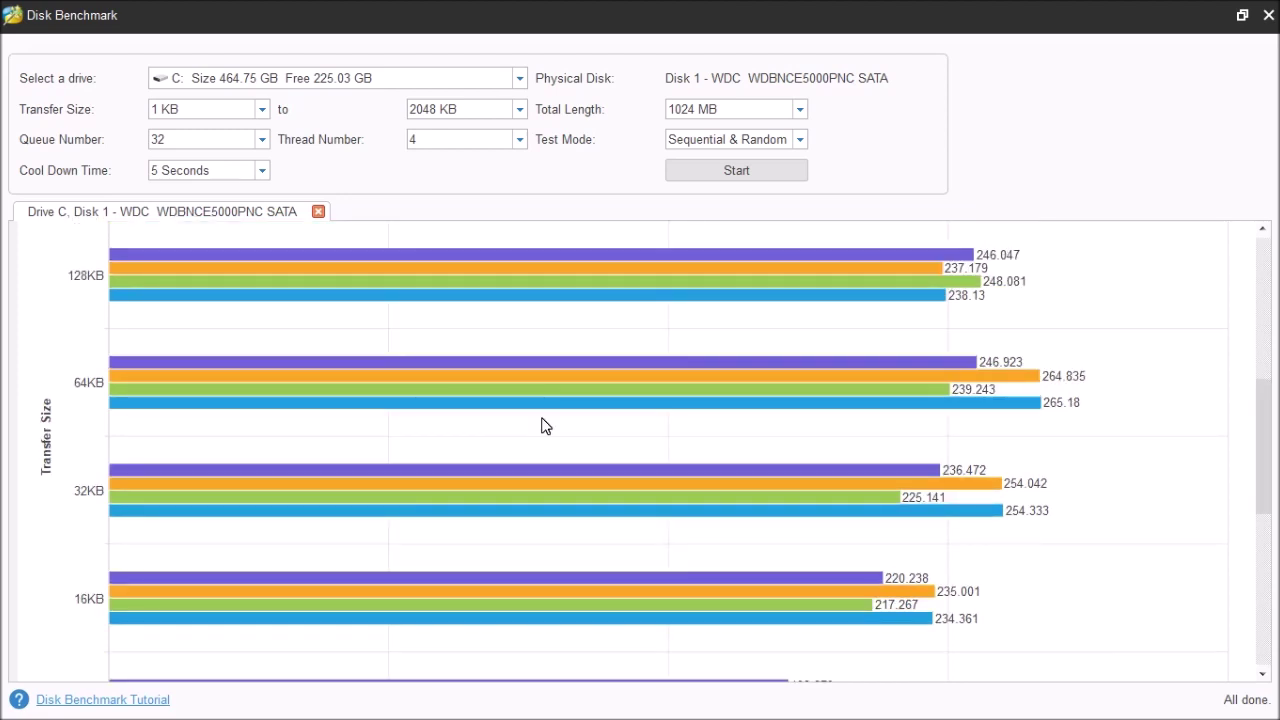
scroll(541, 426, "up", 1)
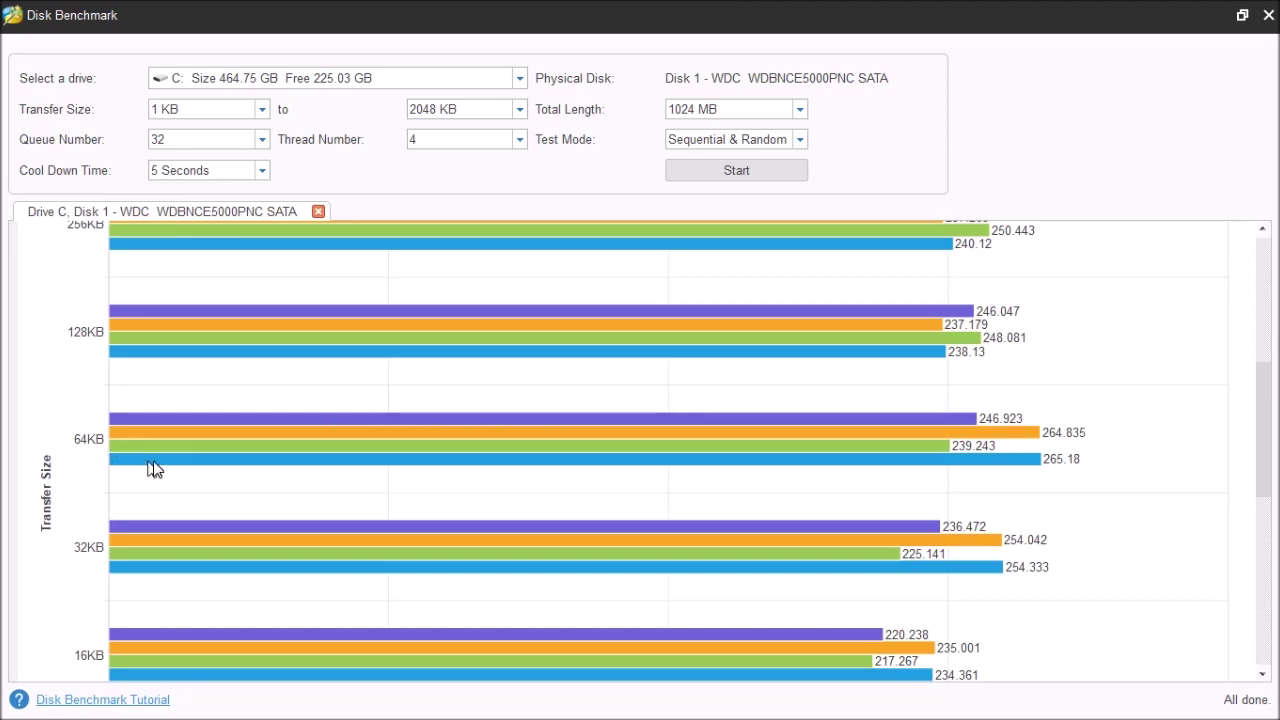
scroll(183, 474, "up", 1)
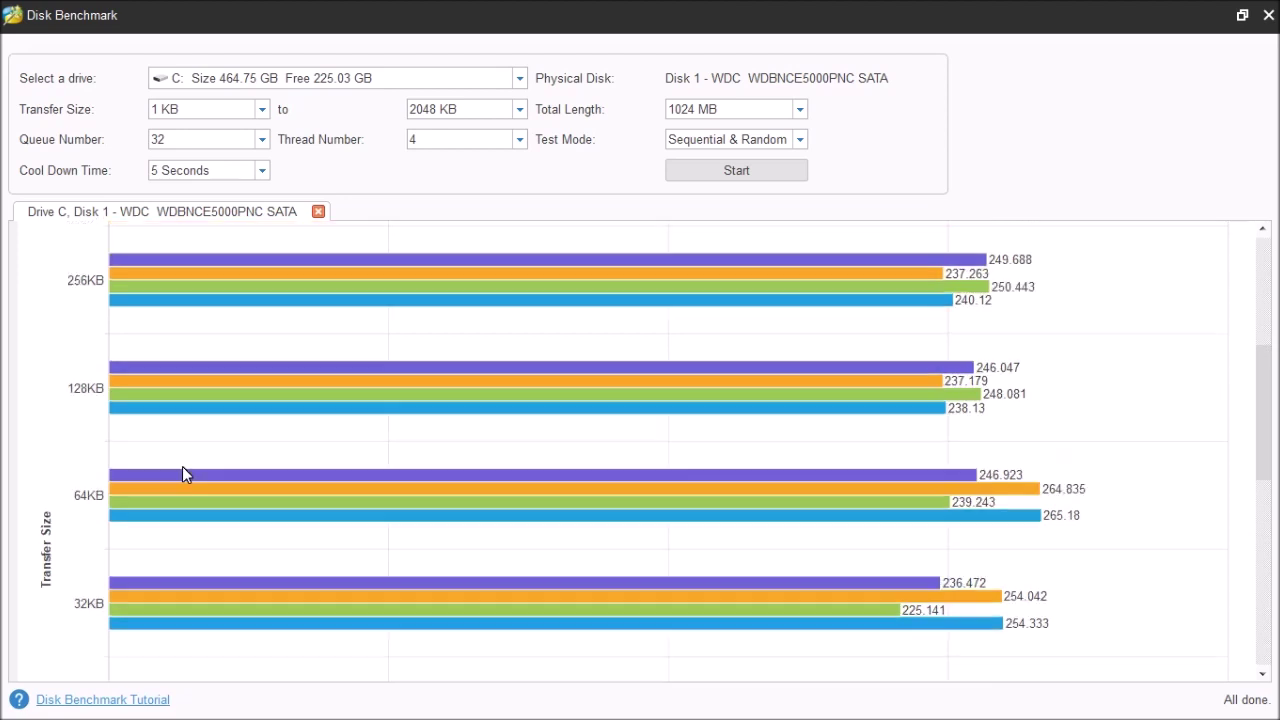
scroll(183, 474, "up", 1)
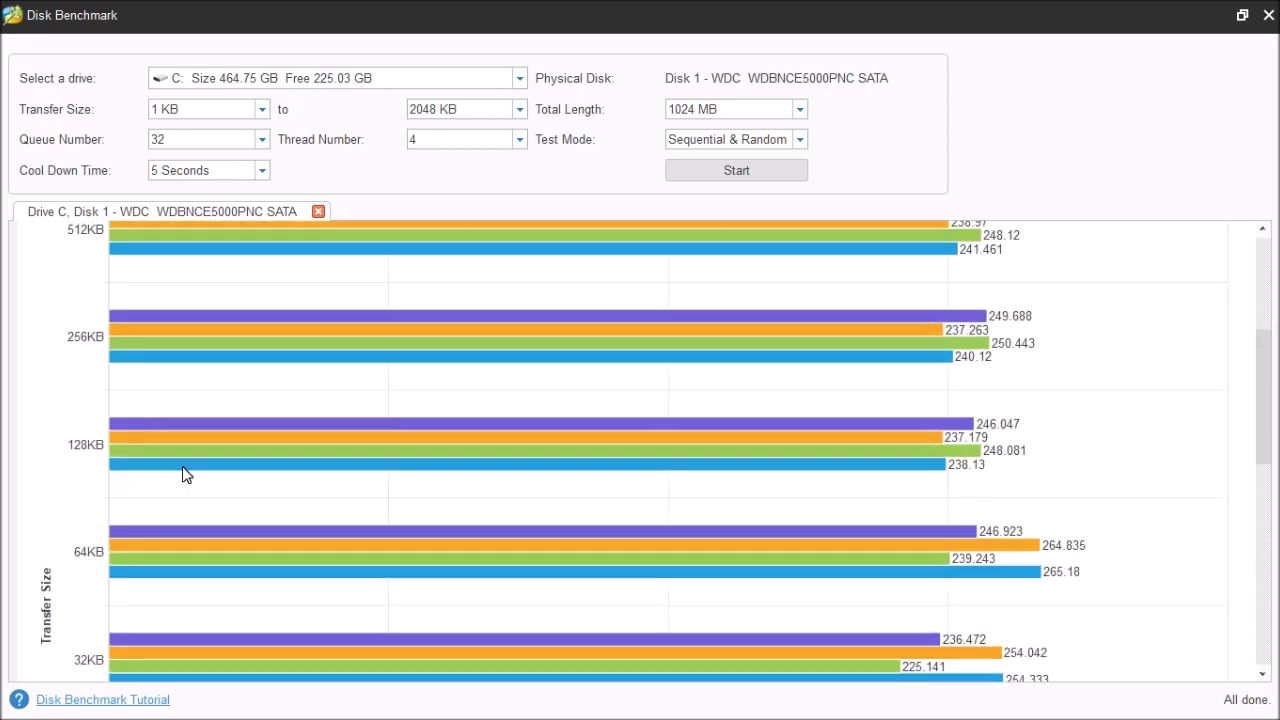
scroll(183, 474, "up", 2)
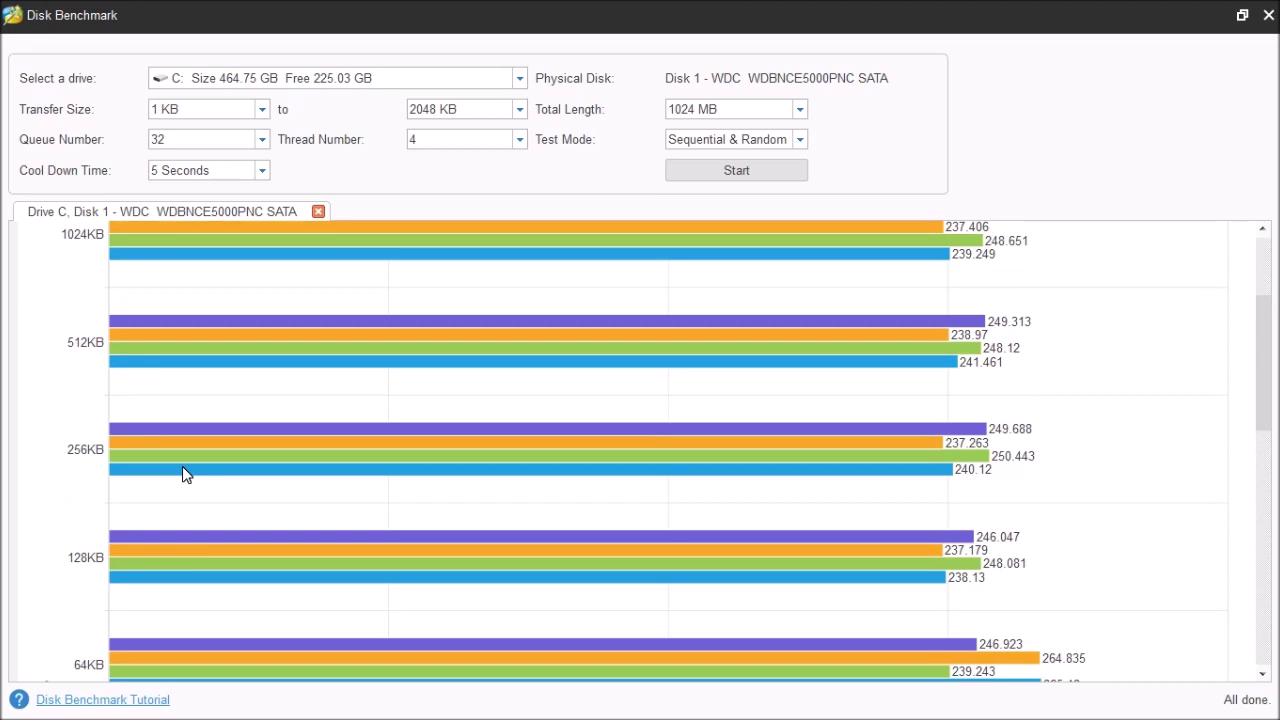
scroll(182, 466, "up", 1)
scroll(182, 466, "up", 1)
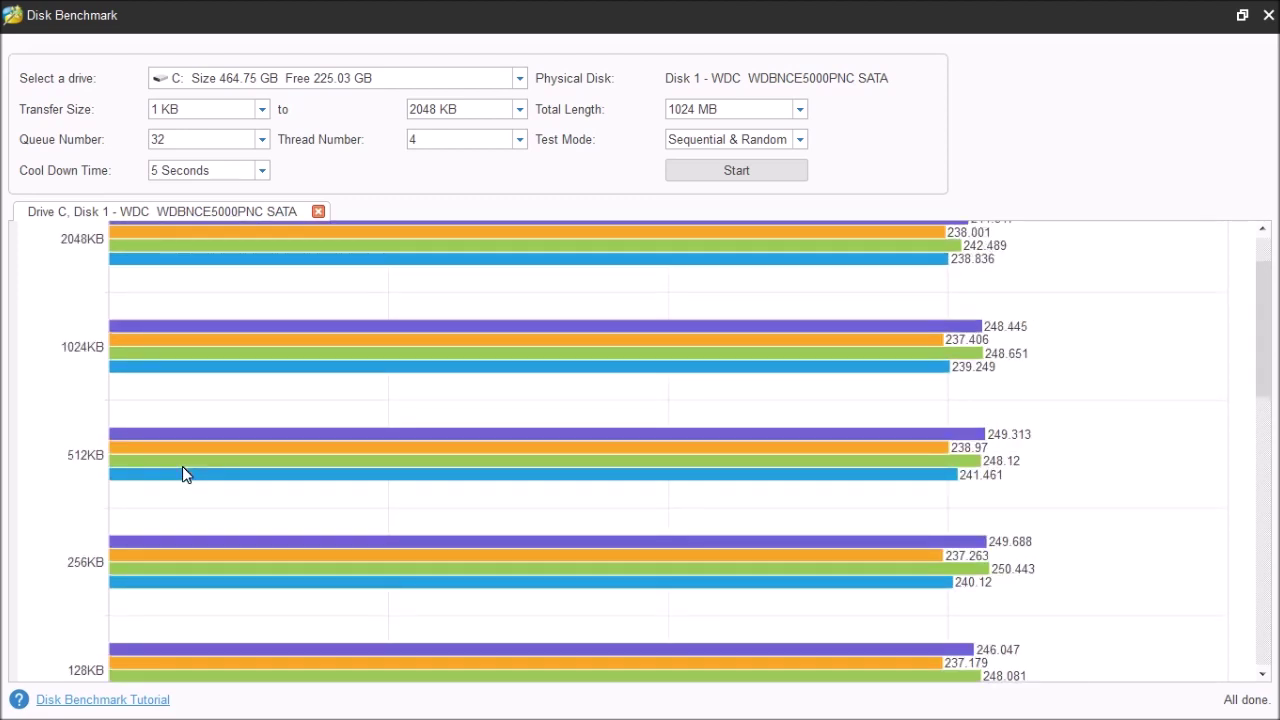
scroll(182, 466, "up", 1)
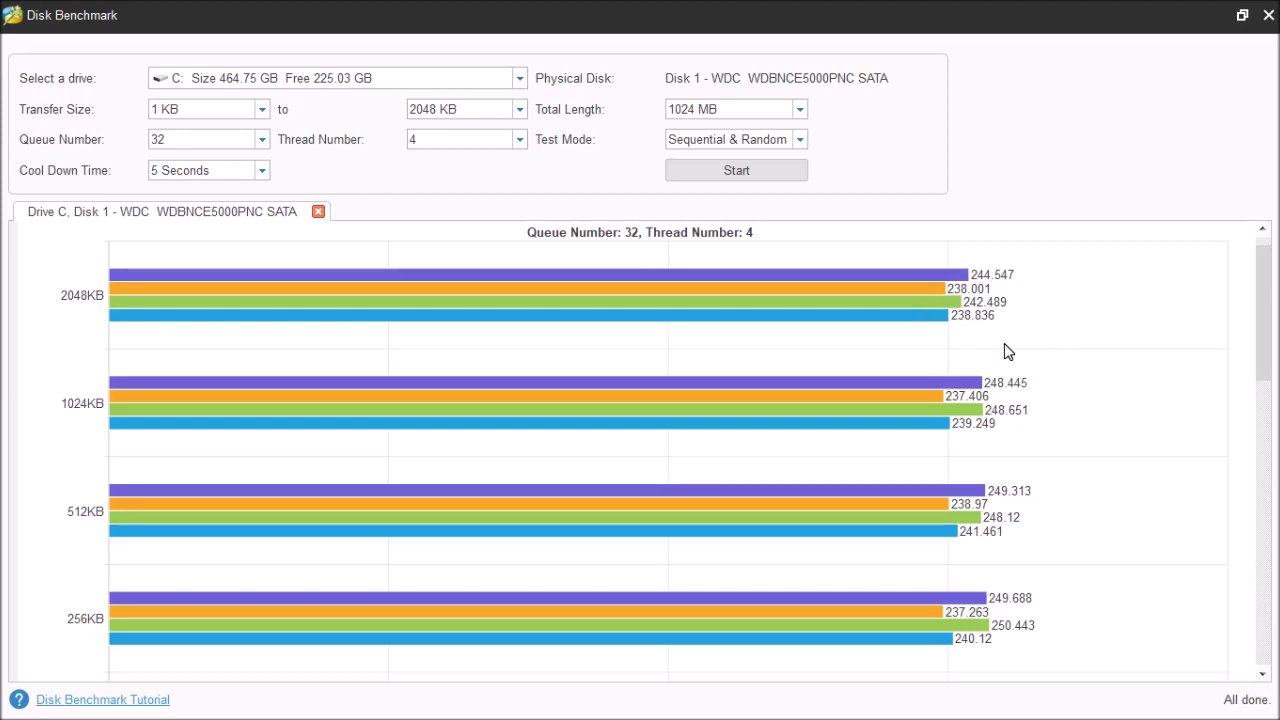
scroll(1004, 345, "up", 1)
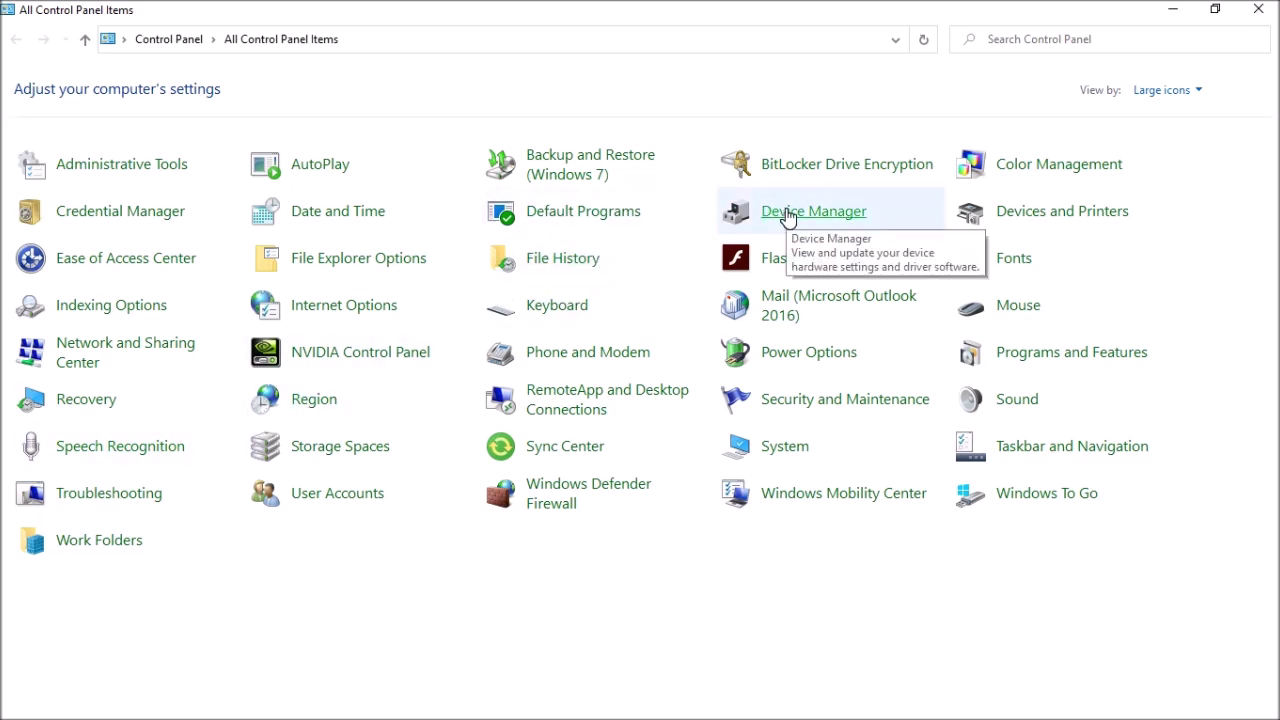
In Device Manager, expand Disk drives and open the WDC WDBNCE5000PNC drive's properties.
left_click(787, 218)
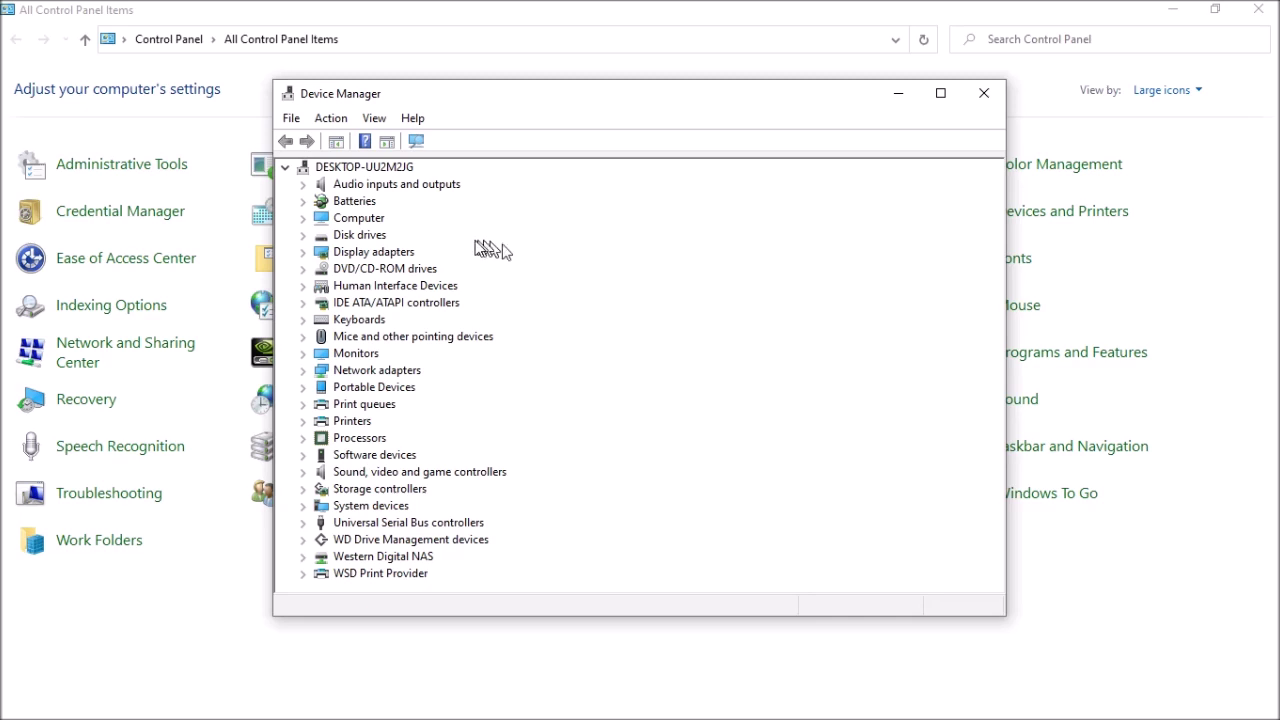
left_click(351, 236)
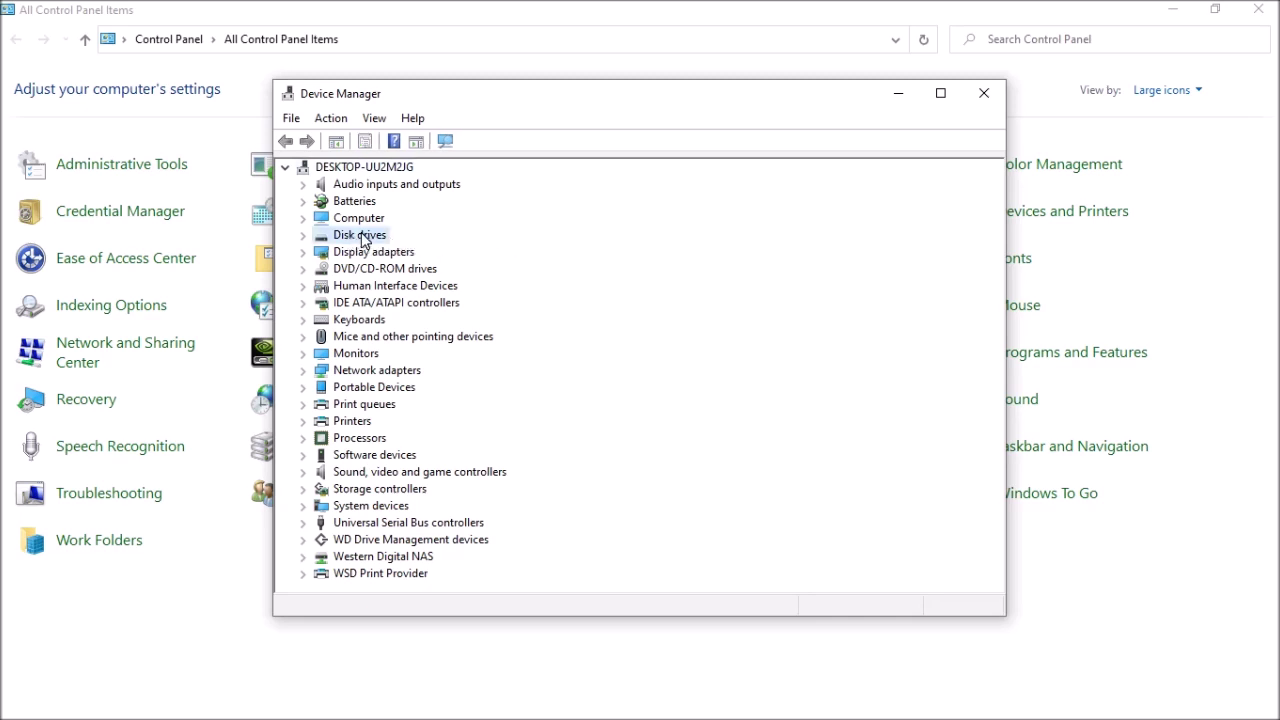
double_click(360, 236)
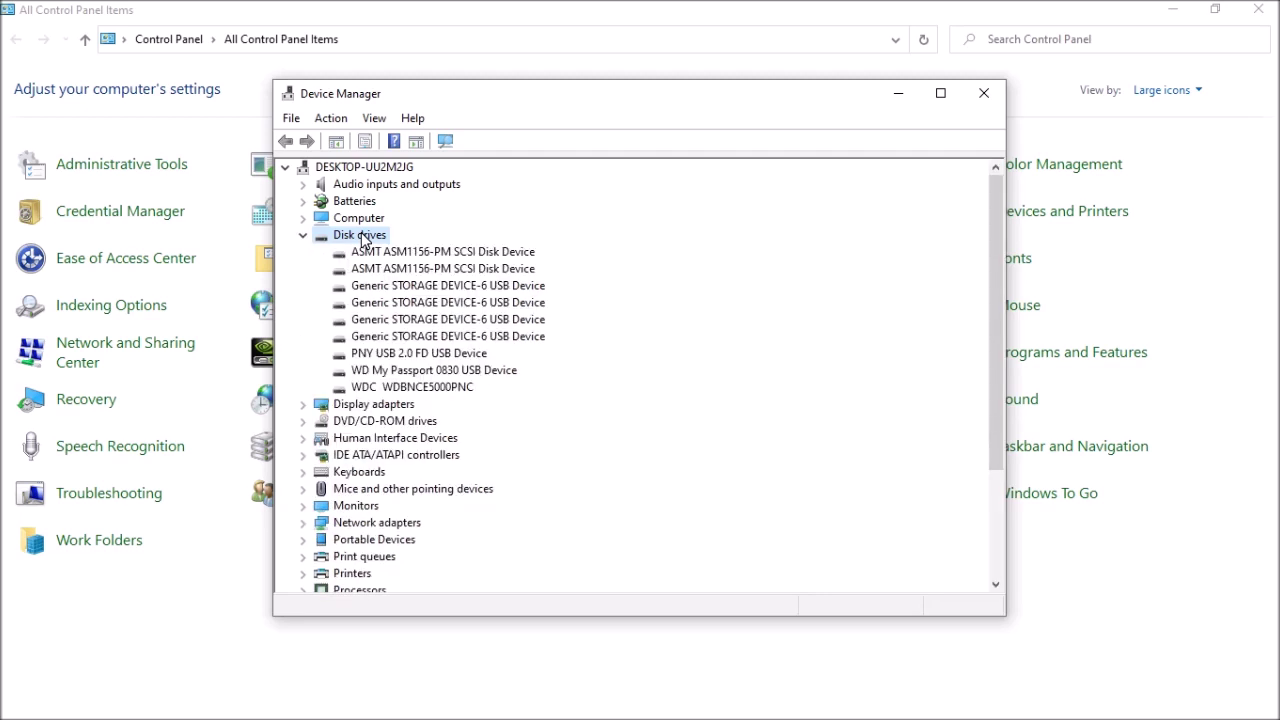
left_click(404, 390)
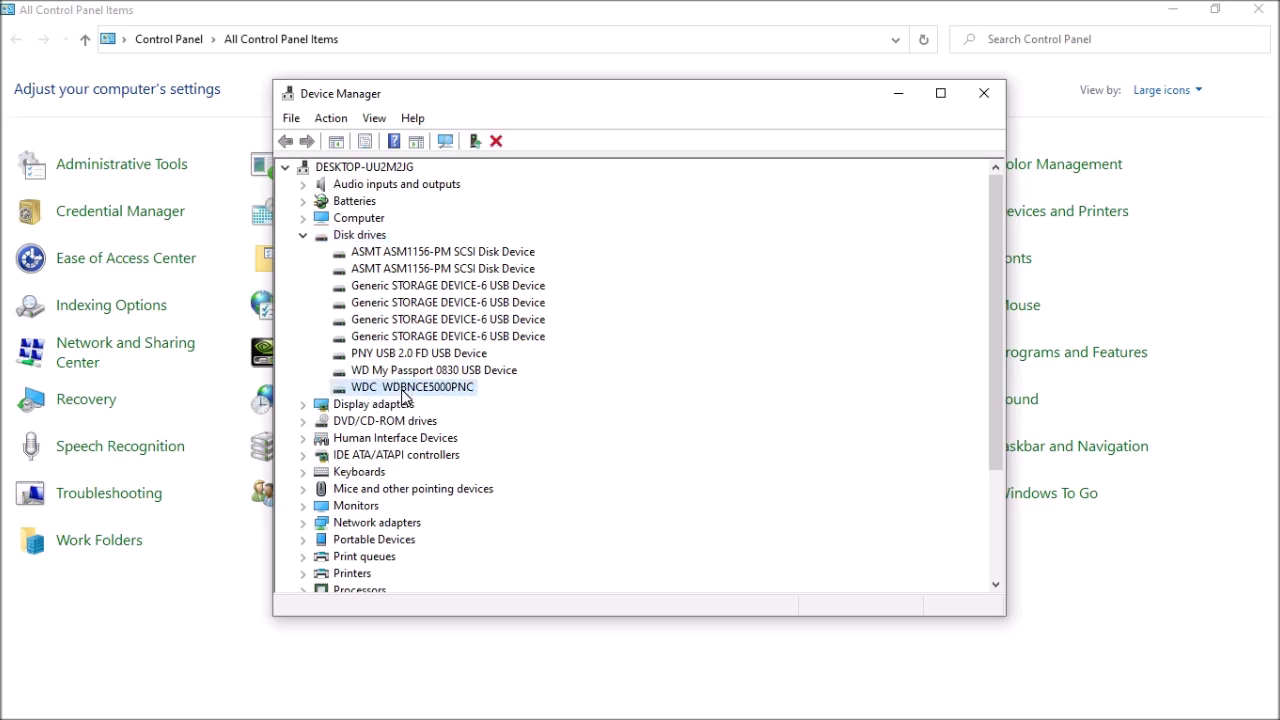
double_click(405, 390)
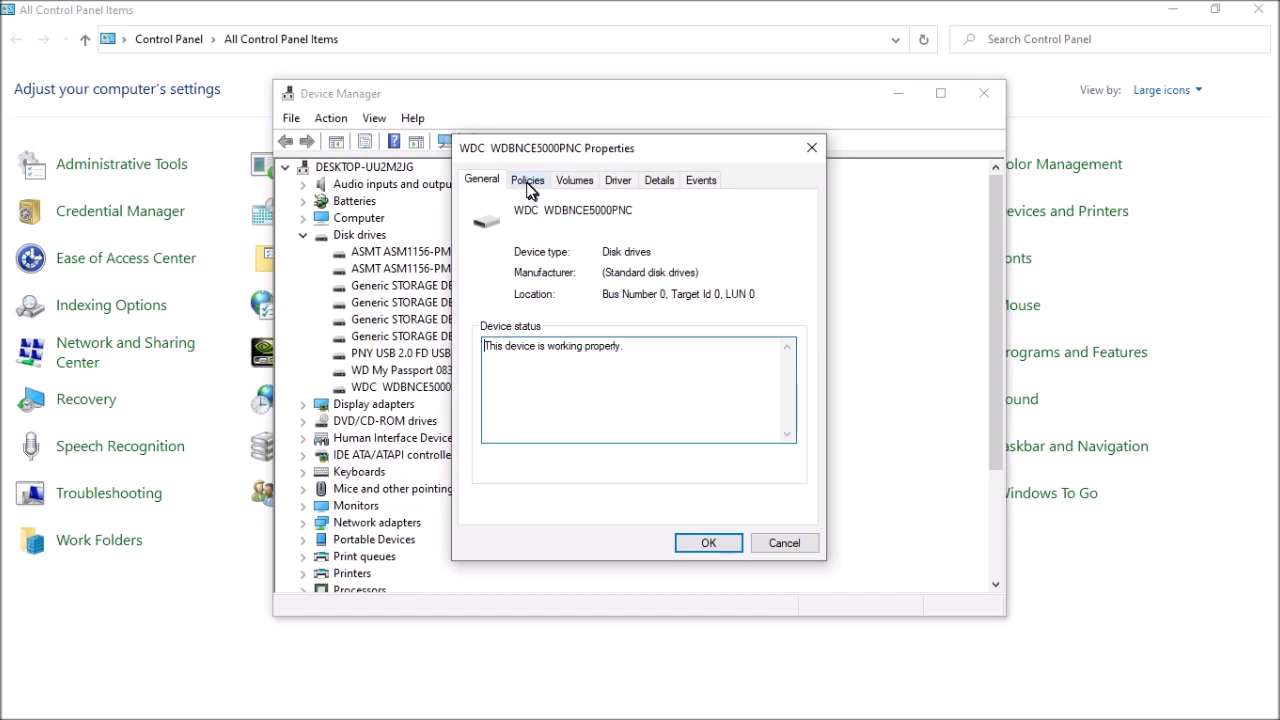
Uncheck 'Enable write caching on the device' on the WDC drive's Policies tab.
left_click(529, 187)
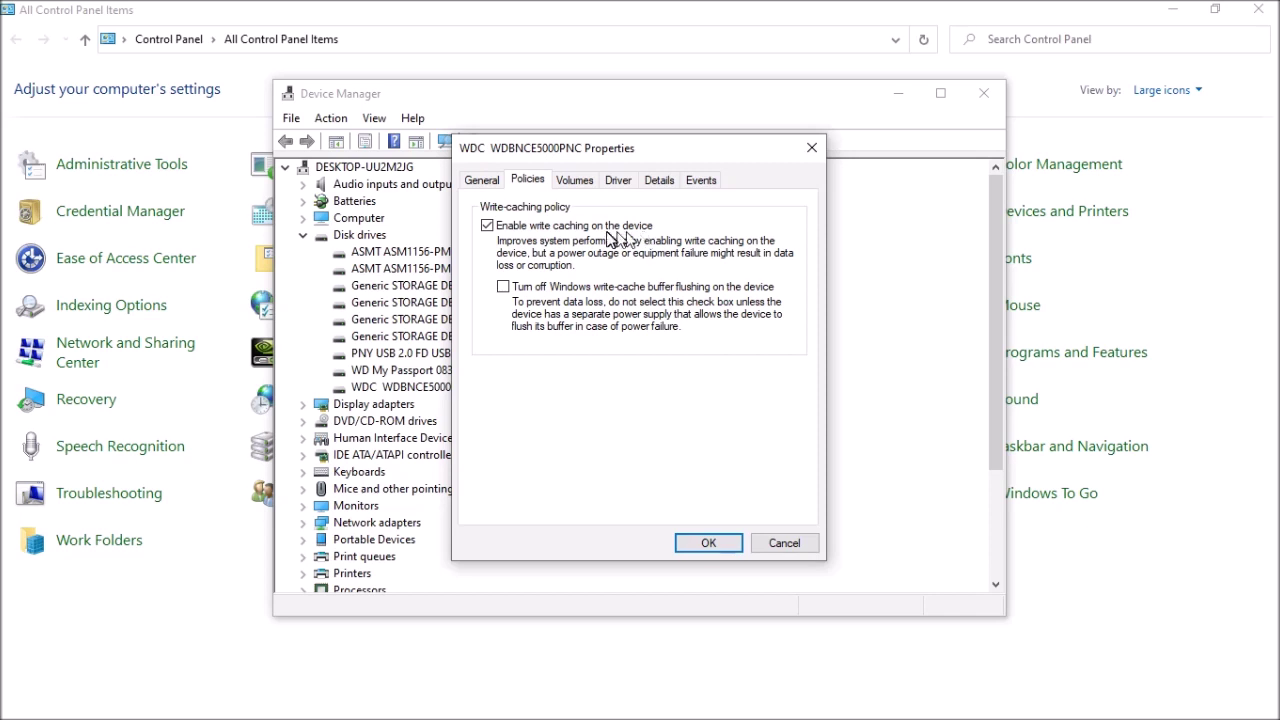
left_click(488, 227)
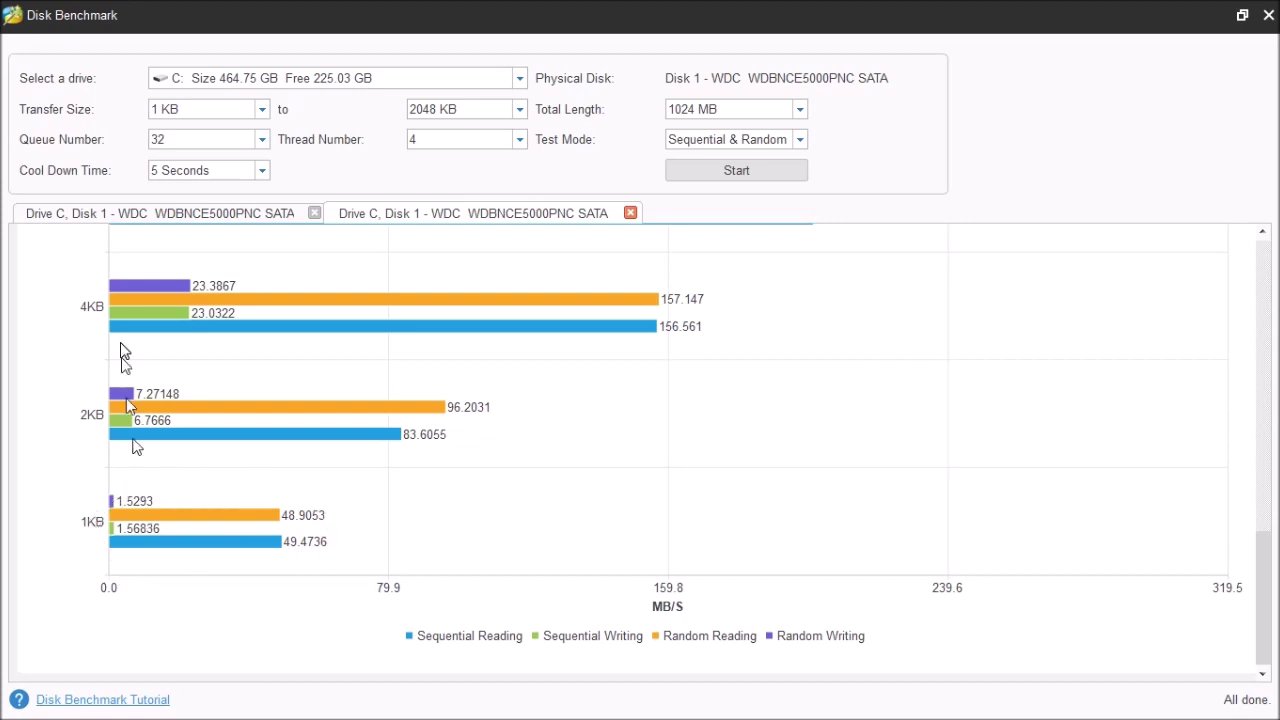
Switch back to the first drive C: benchmark results tab for comparison.
left_click(140, 216)
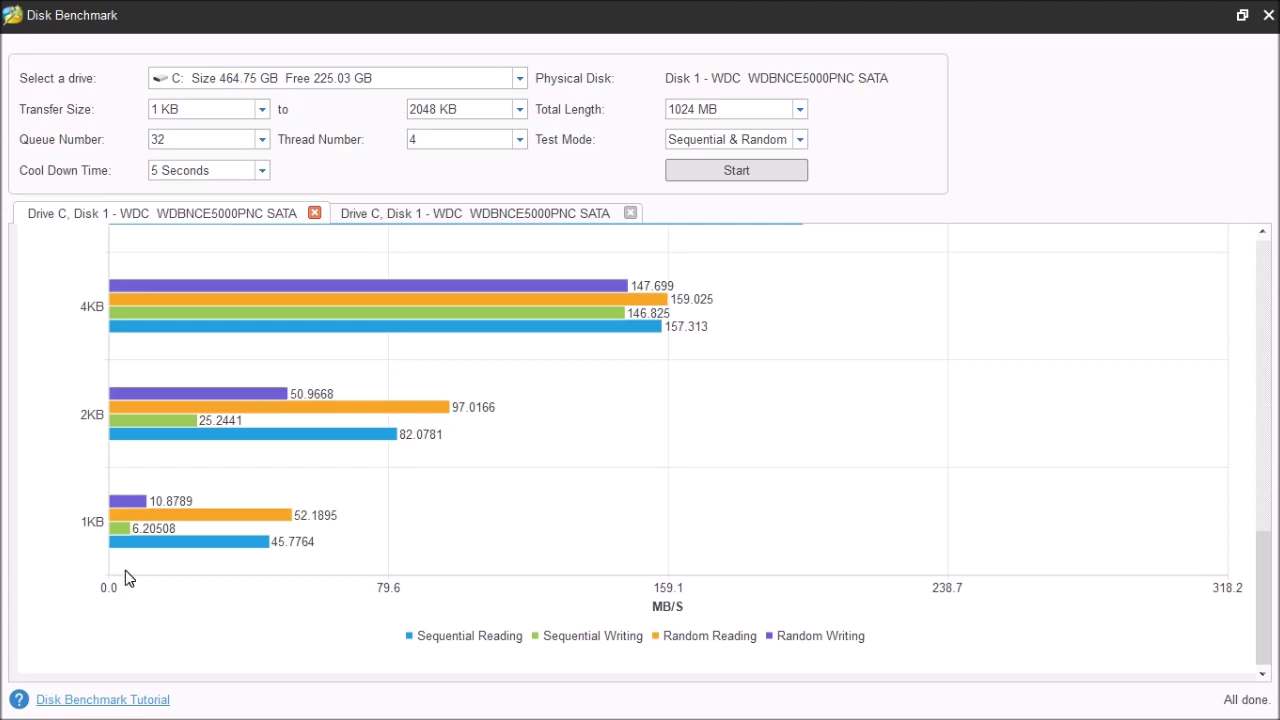
left_click(443, 218)
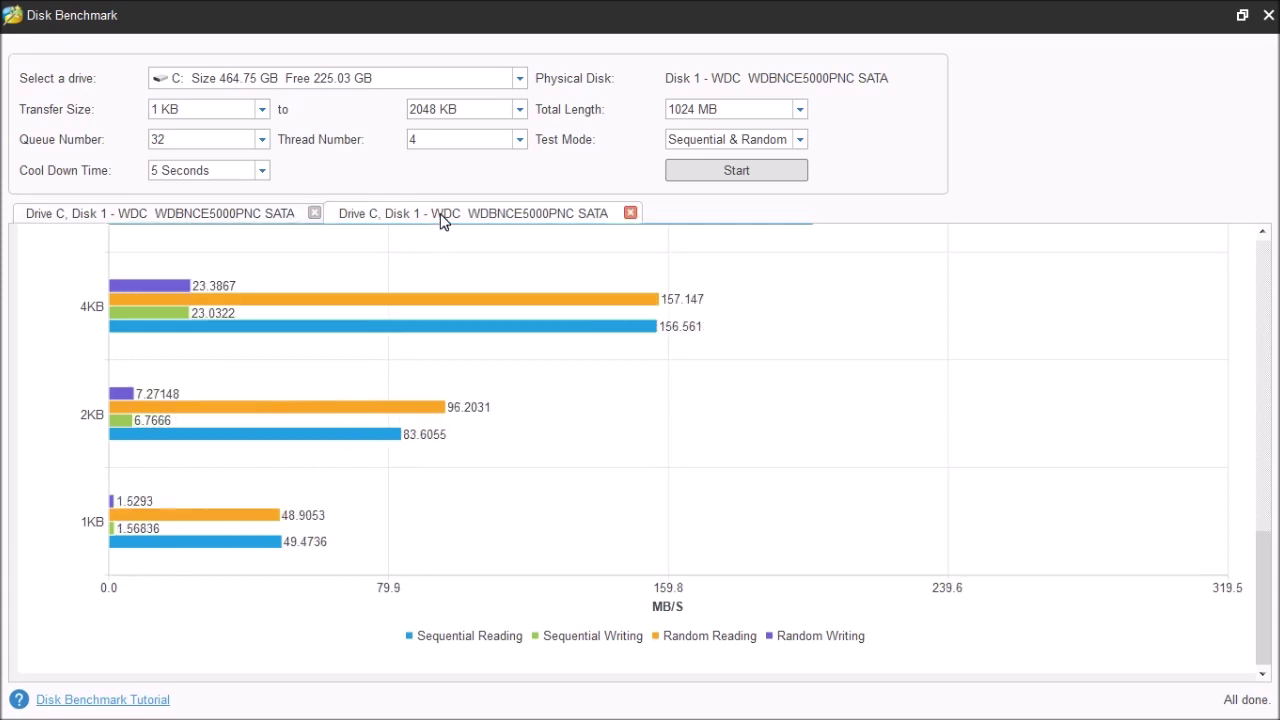
left_click(192, 218)
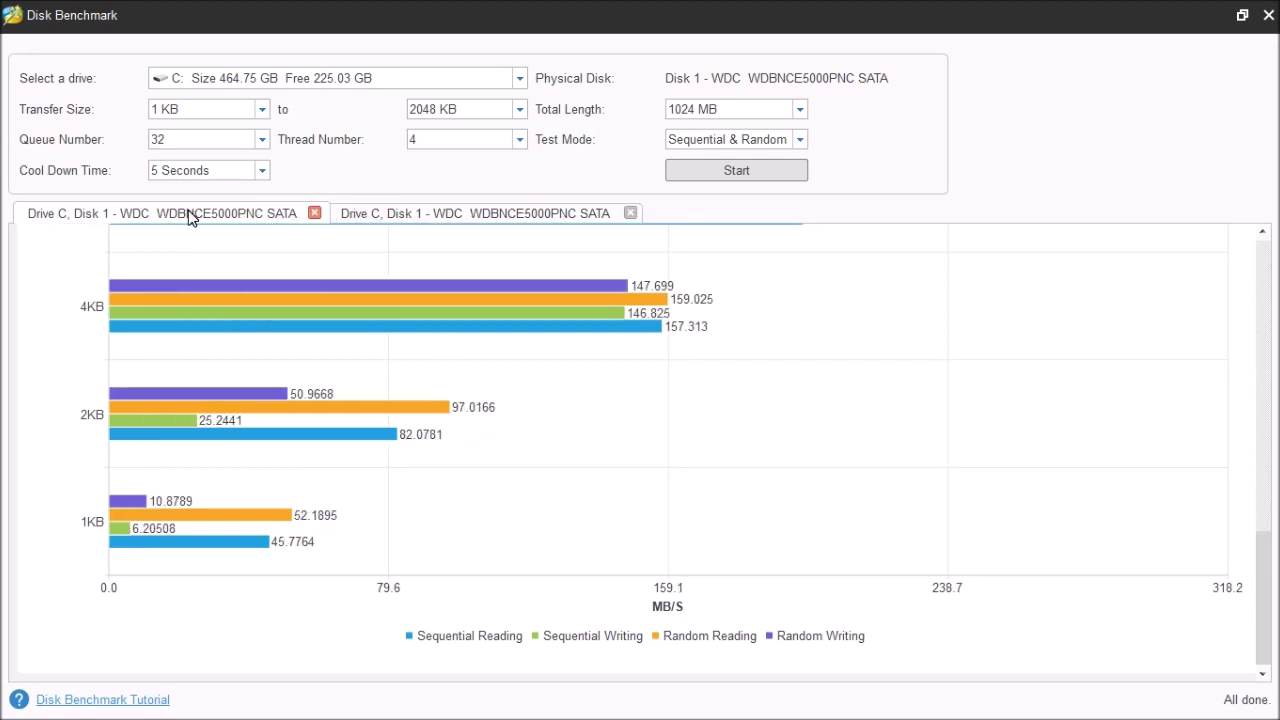
left_click(445, 215)
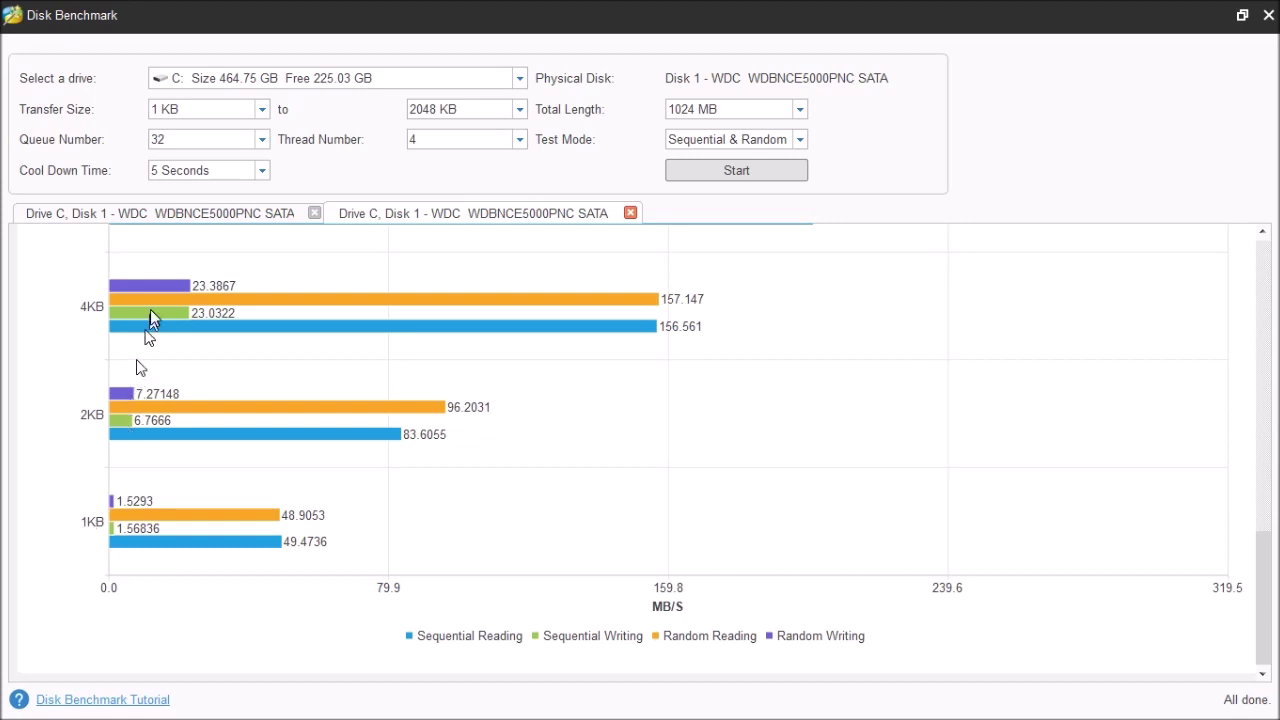
left_click(180, 216)
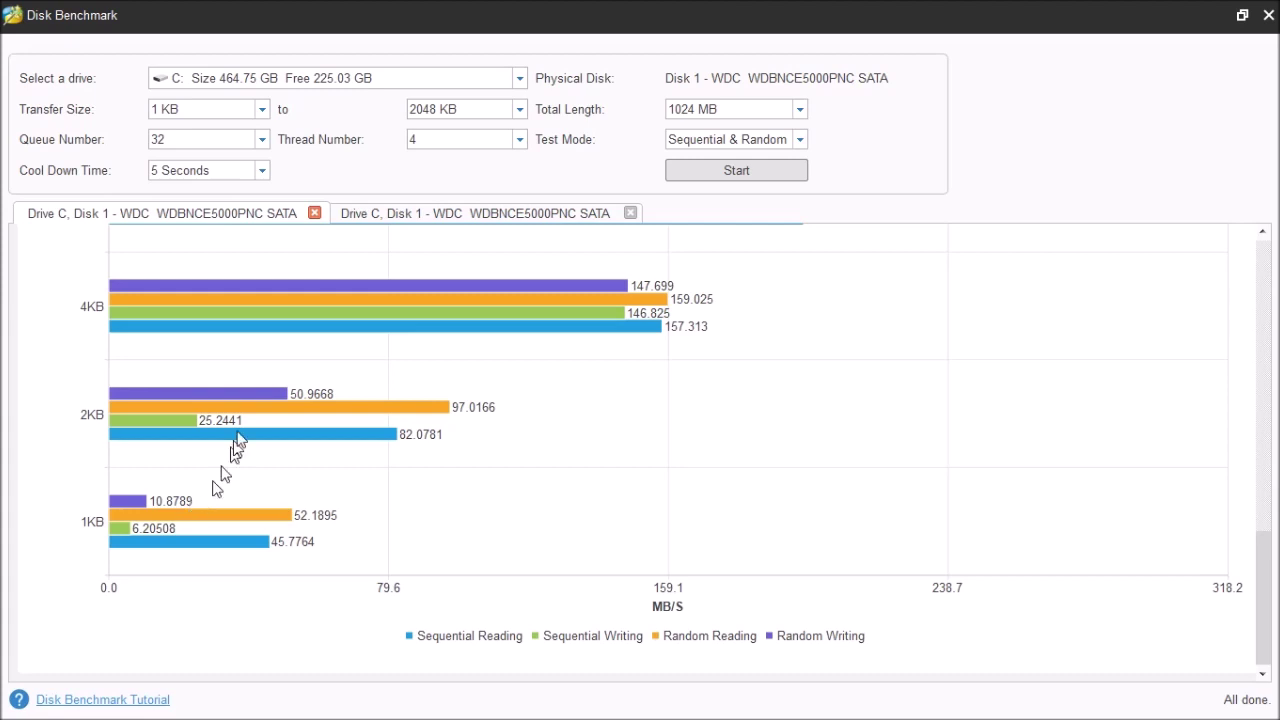
left_click(434, 216)
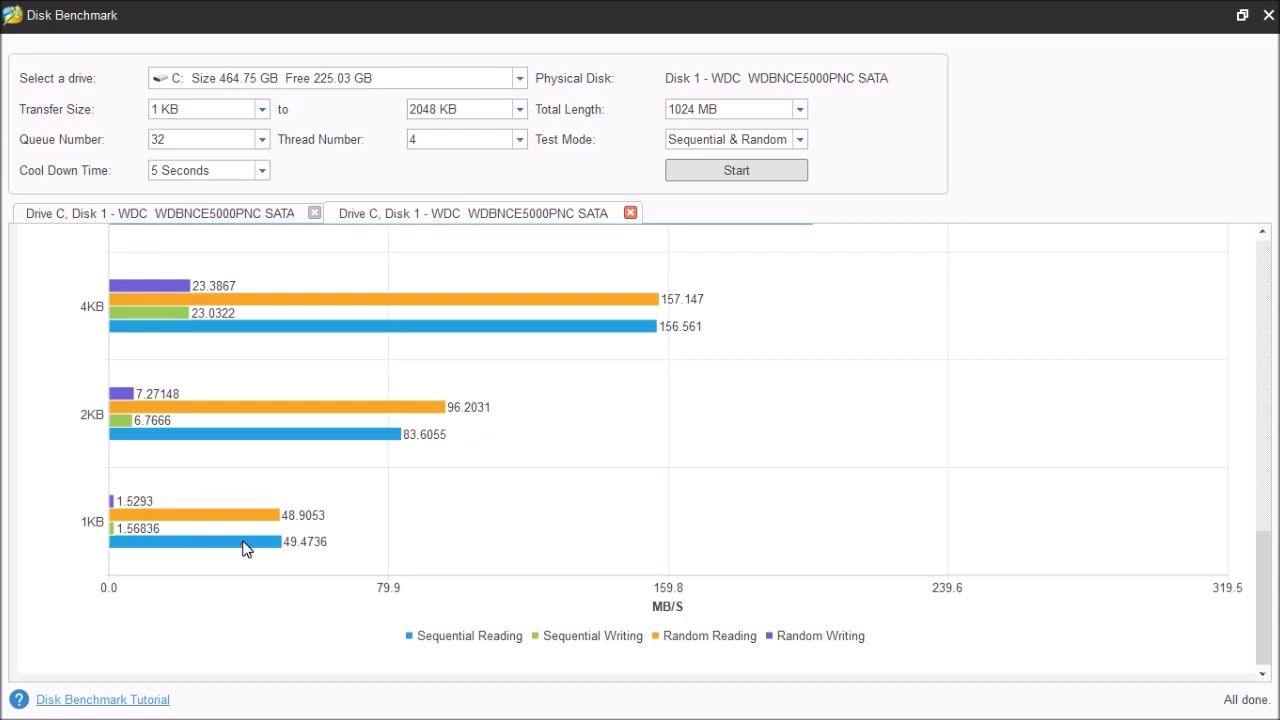
scroll(246, 548, "up", 3)
Scroll the second run's chart to the top to show the 2048KB to 256KB results.
scroll(246, 548, "up", 1)
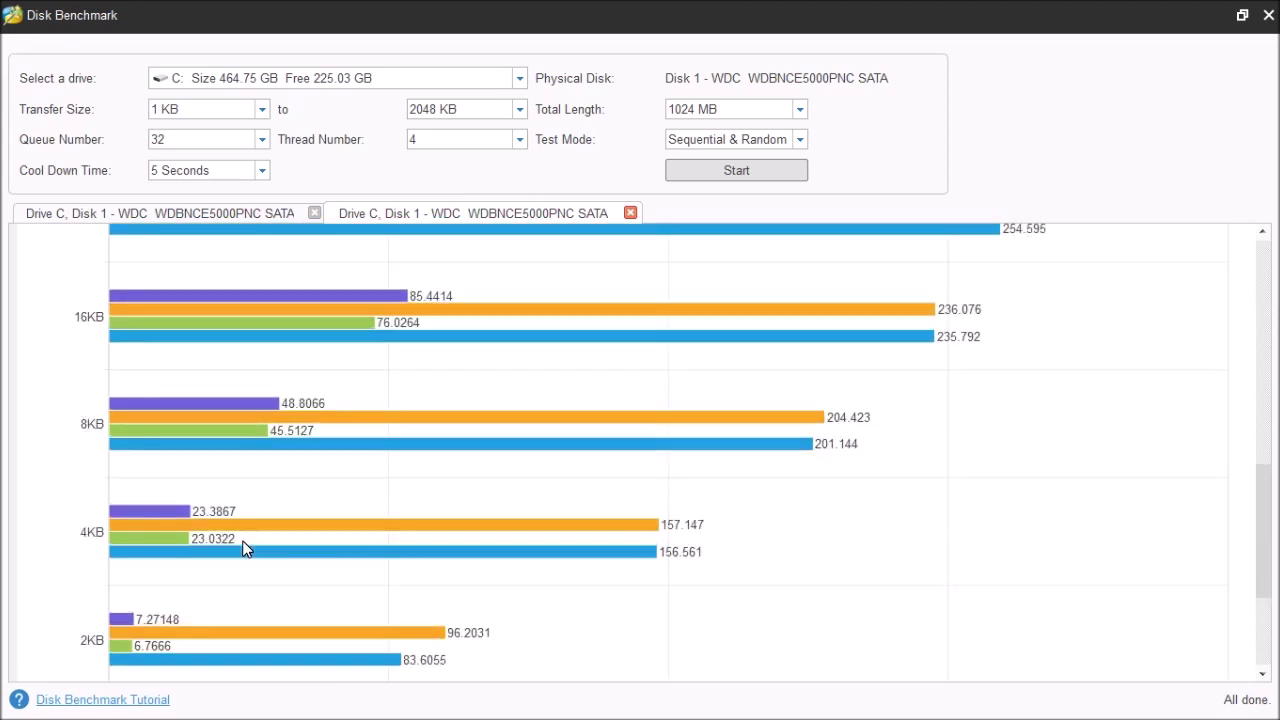
scroll(246, 548, "up", 2)
scroll(246, 548, "up", 2)
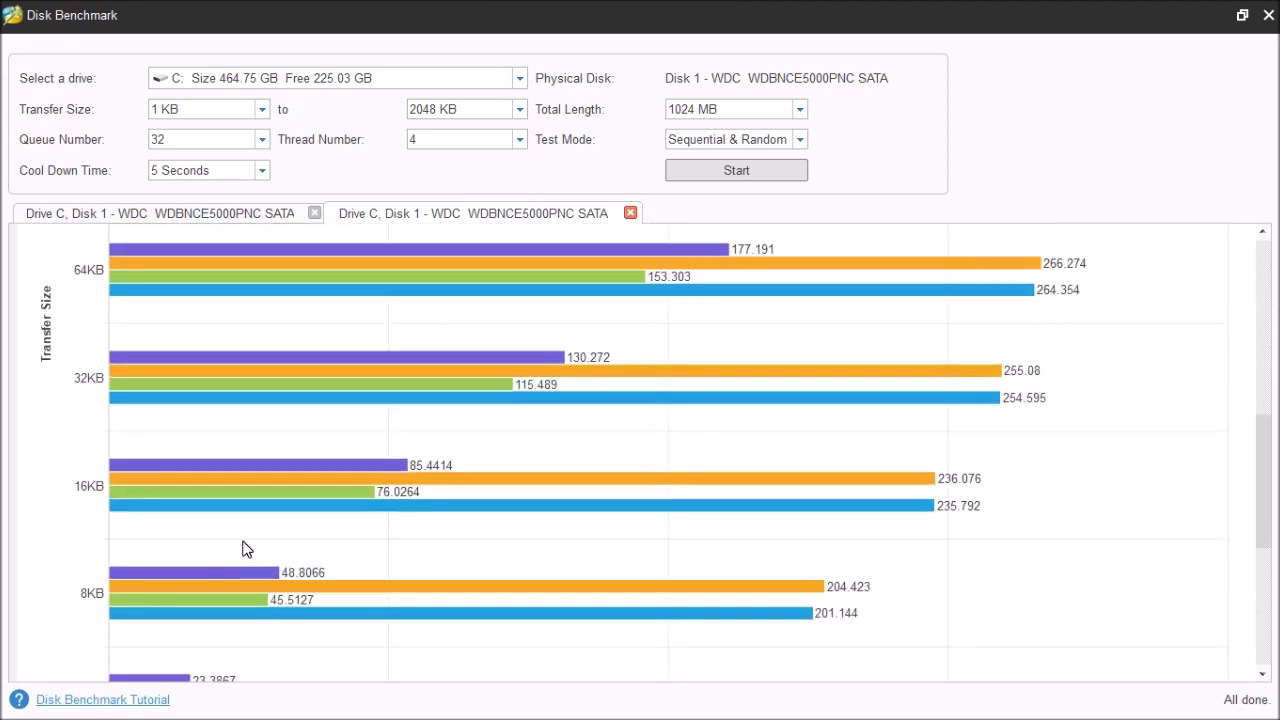
scroll(246, 548, "up", 1)
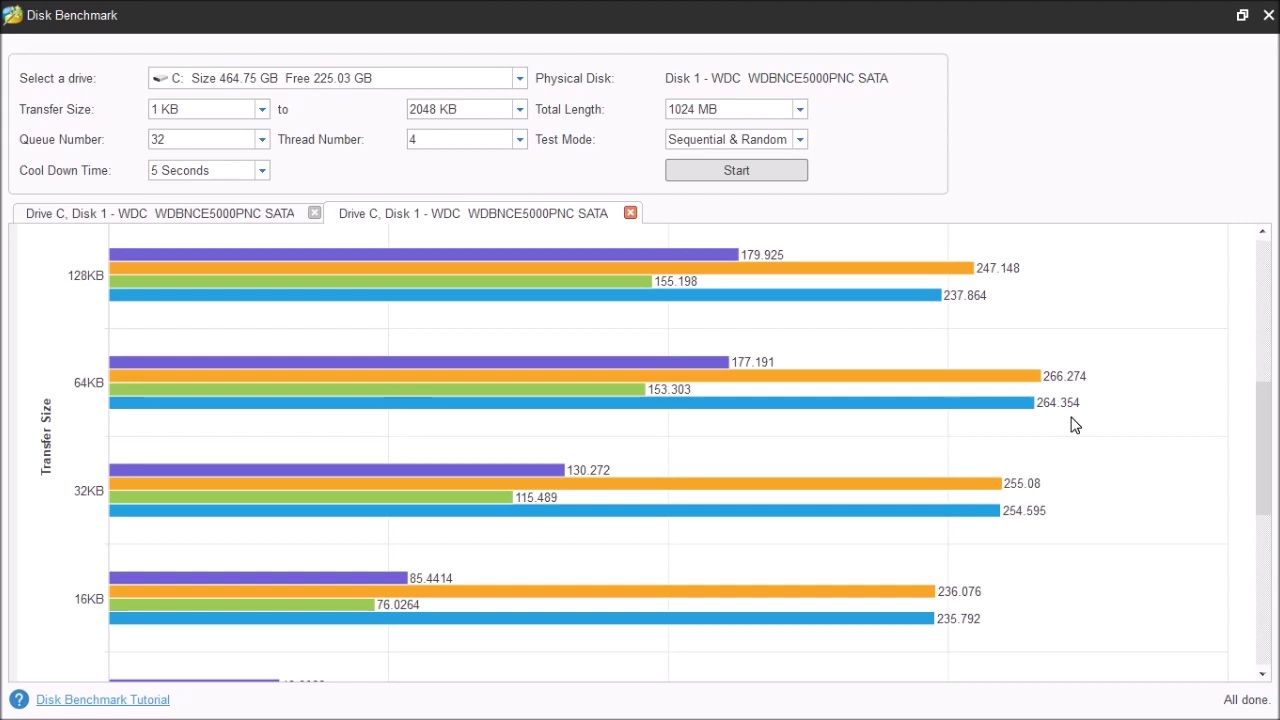
scroll(1033, 418, "up", 2)
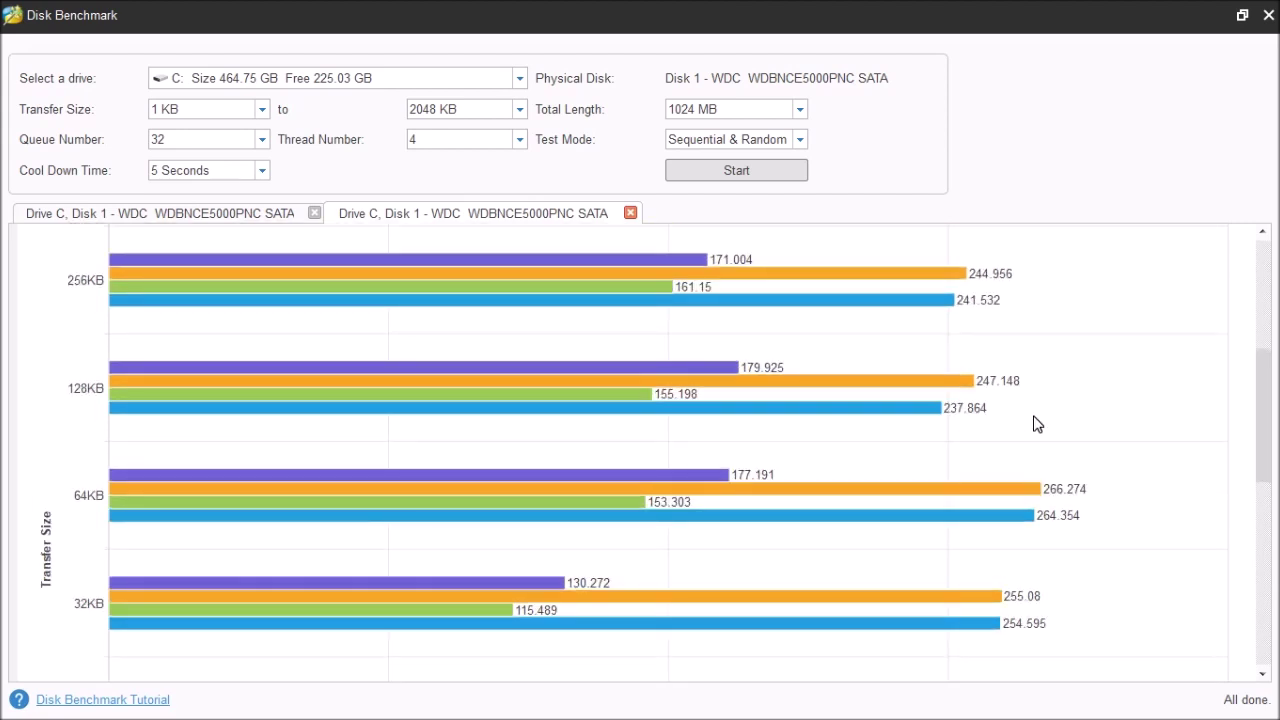
scroll(1036, 424, "up", 1)
scroll(1036, 424, "up", 3)
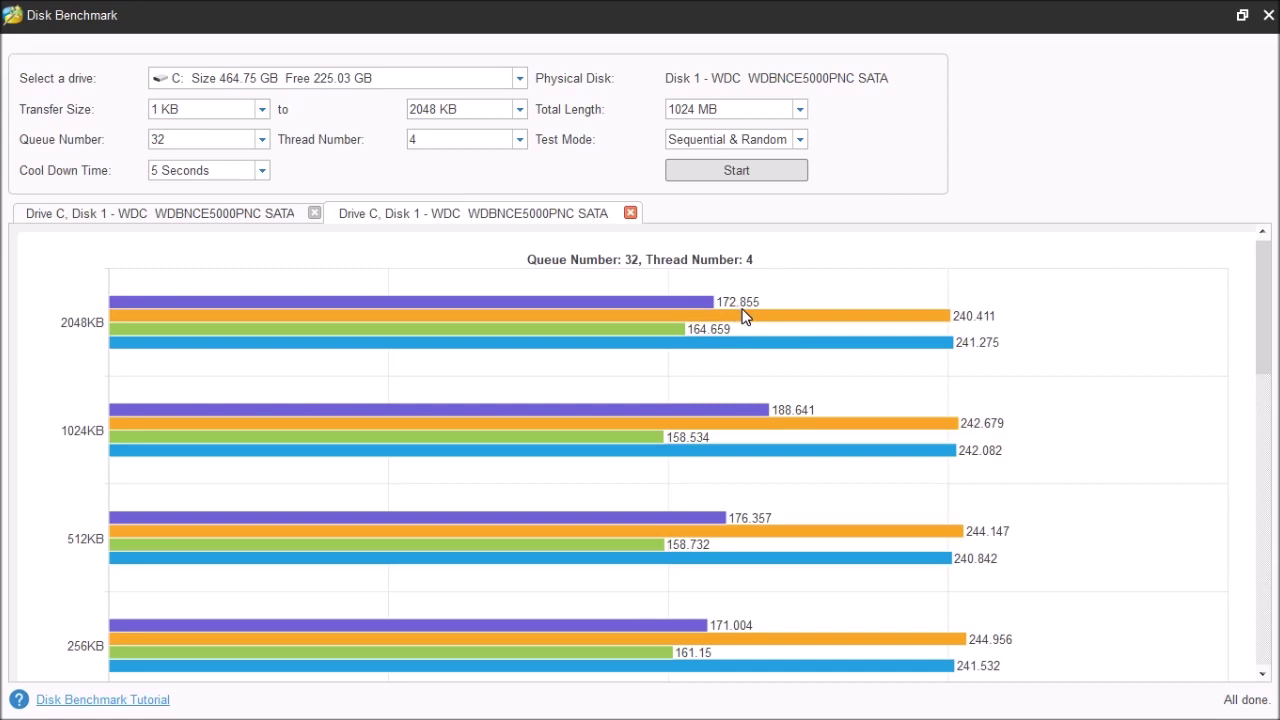
Compare the two Drive C benchmark tabs, returning to the first run showing 2048KB writes at 244.547 MB/s.
left_click(233, 216)
scroll(300, 300, "up", 10)
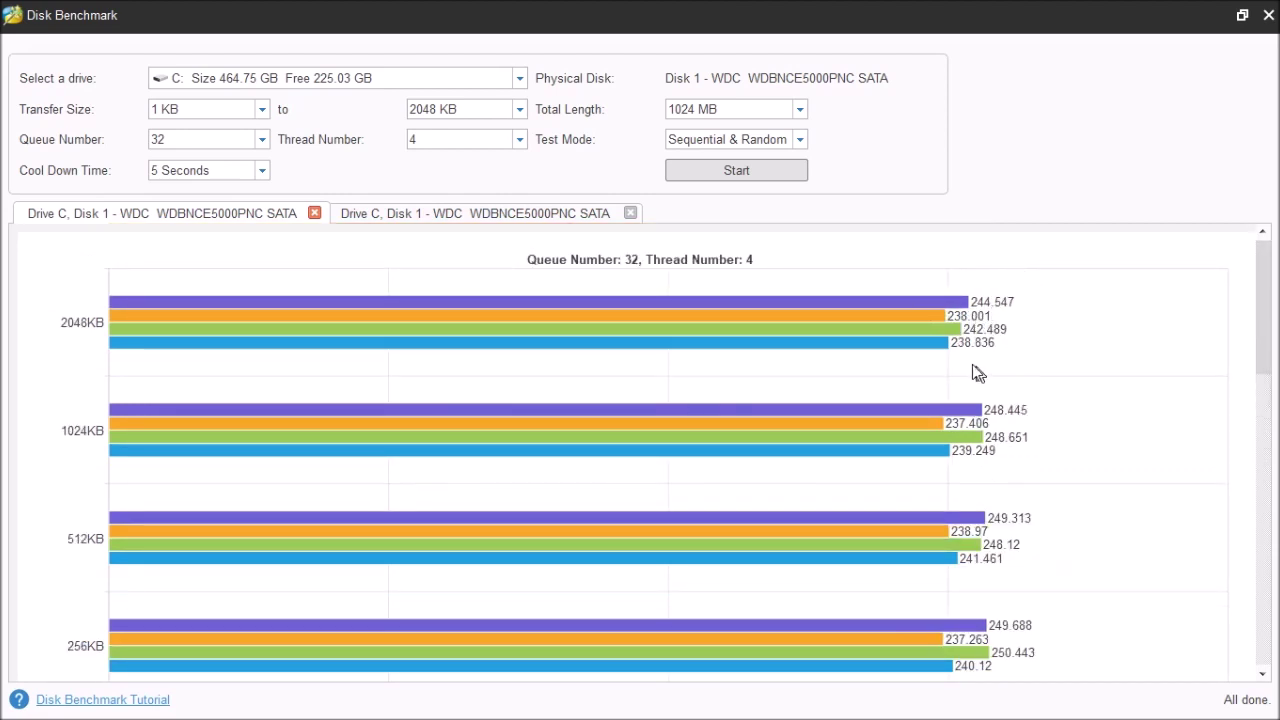
left_click(480, 213)
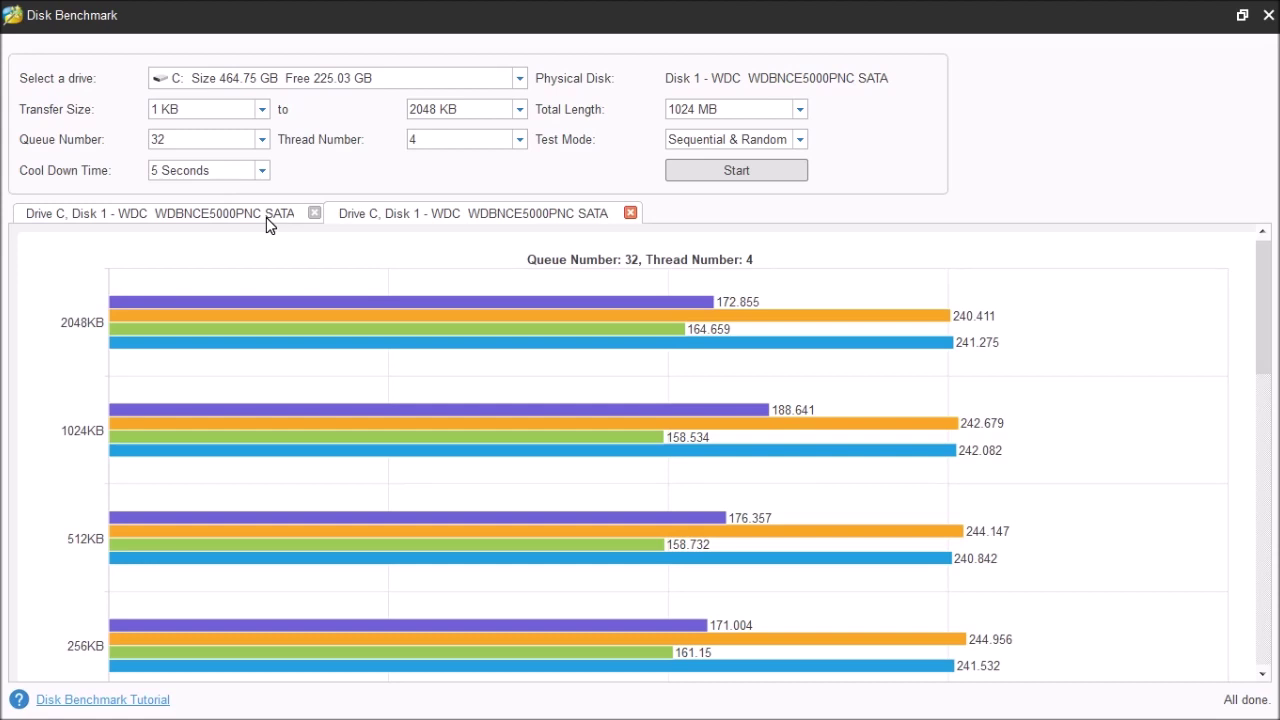
left_click(266, 217)
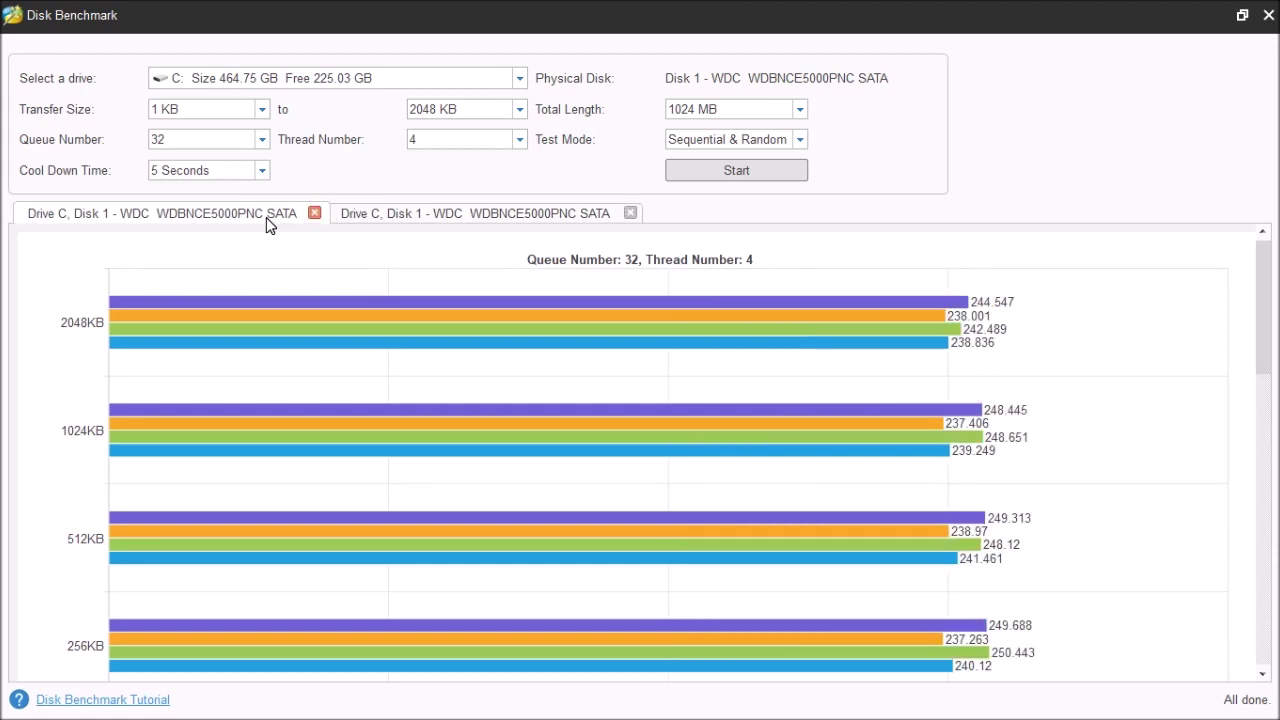